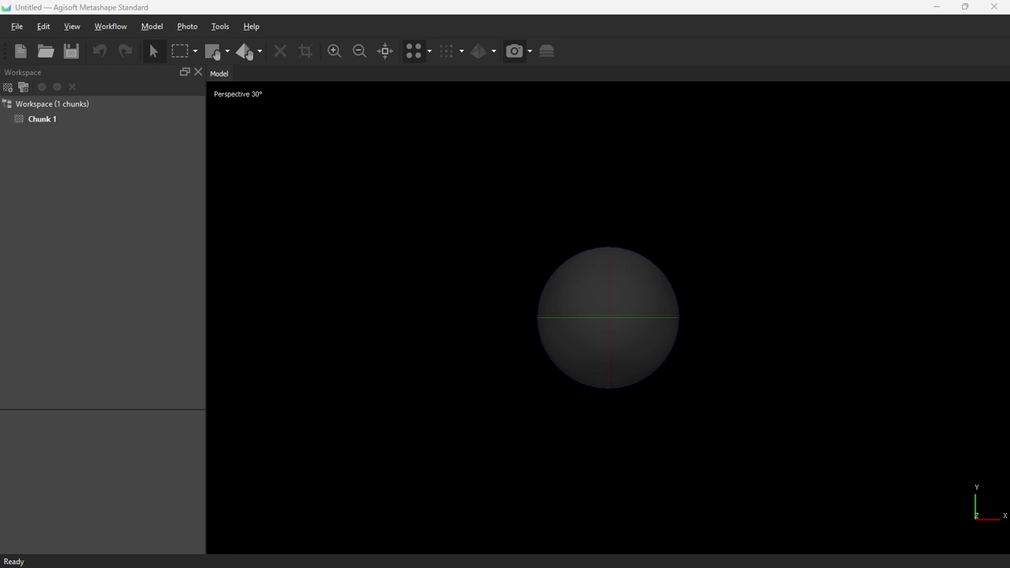
- Add all 14 sundial photos to Chunk 1
{"action": "left_click", "coordinate": [110, 28]}
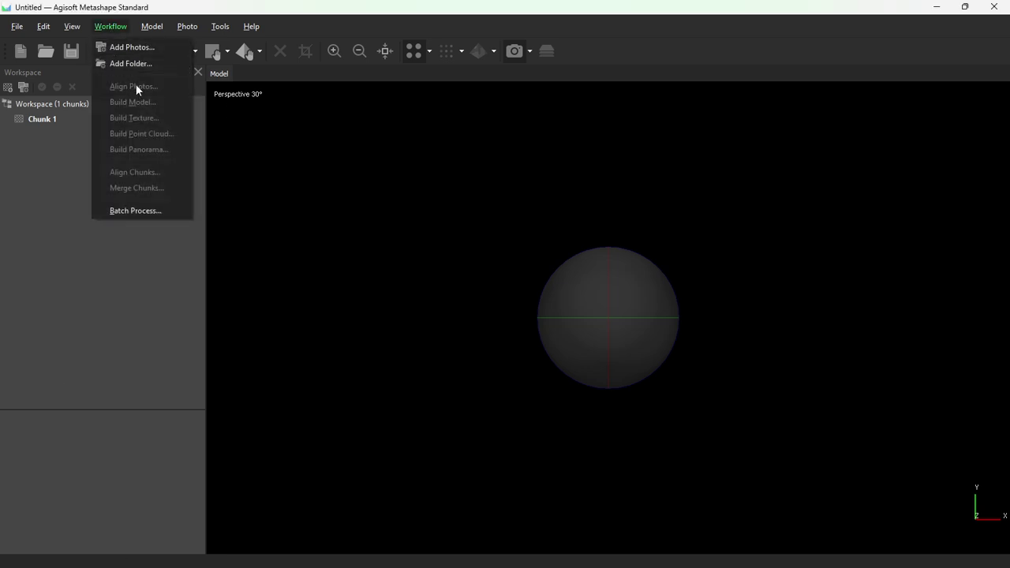
{"action": "left_click", "coordinate": [120, 46]}
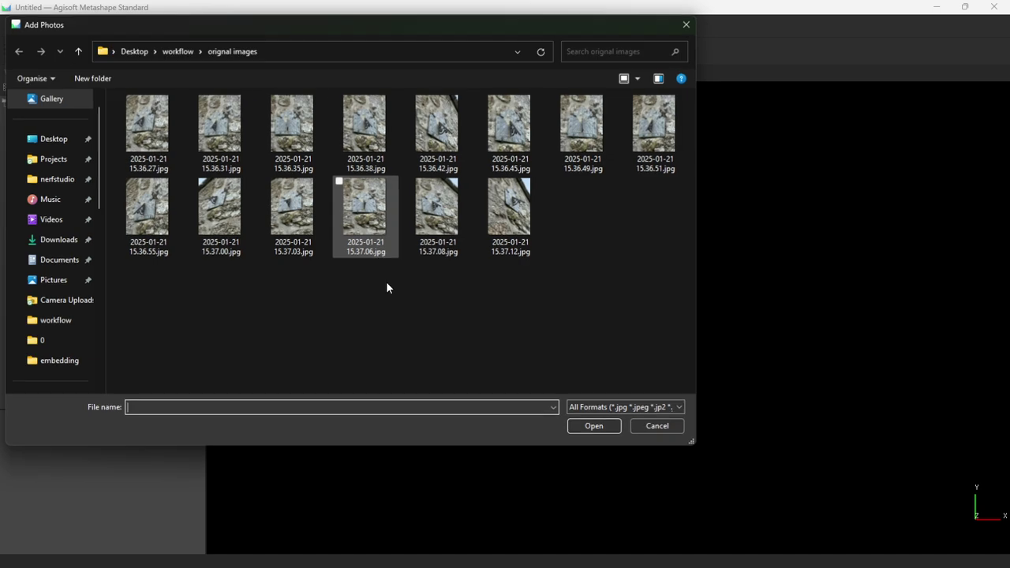
{"action": "left_click", "coordinate": [169, 162]}
{"action": "left_click", "coordinate": [510, 207], "text": "shift"}
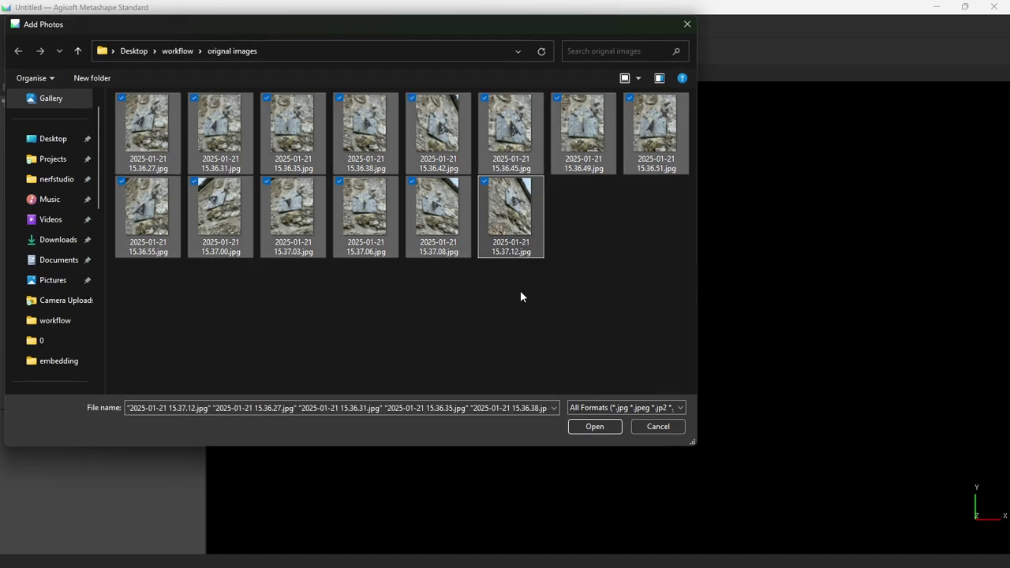
{"action": "left_click", "coordinate": [584, 427]}
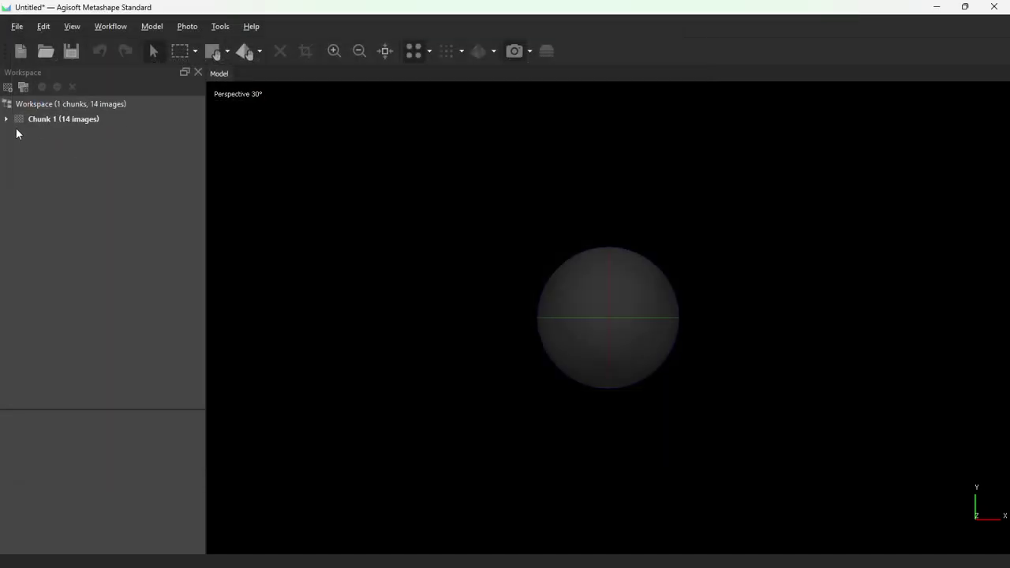
- Align the photos at Highest accuracy, yielding 14,819 tie points
{"action": "left_click", "coordinate": [109, 26]}
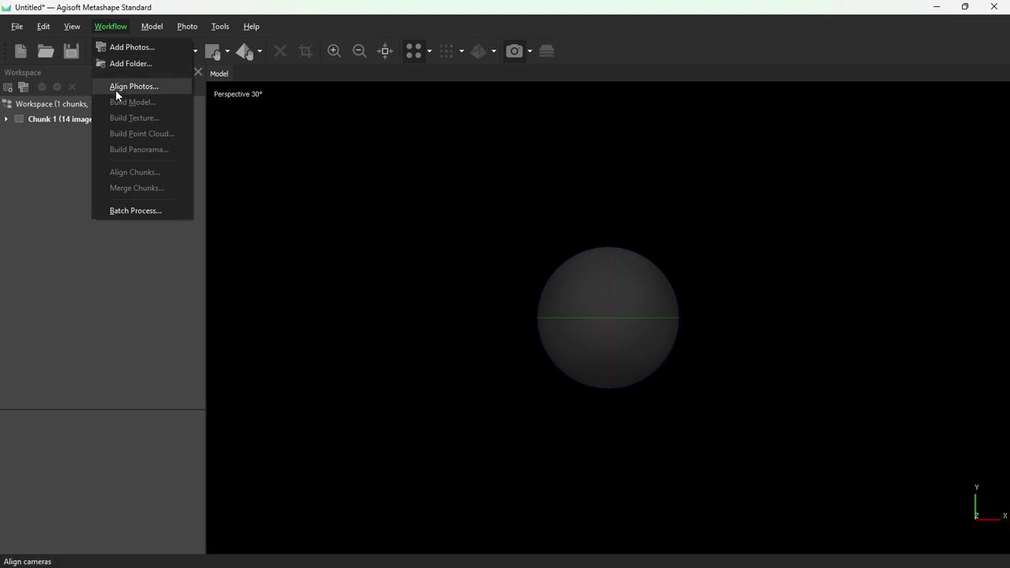
{"action": "left_click", "coordinate": [126, 87]}
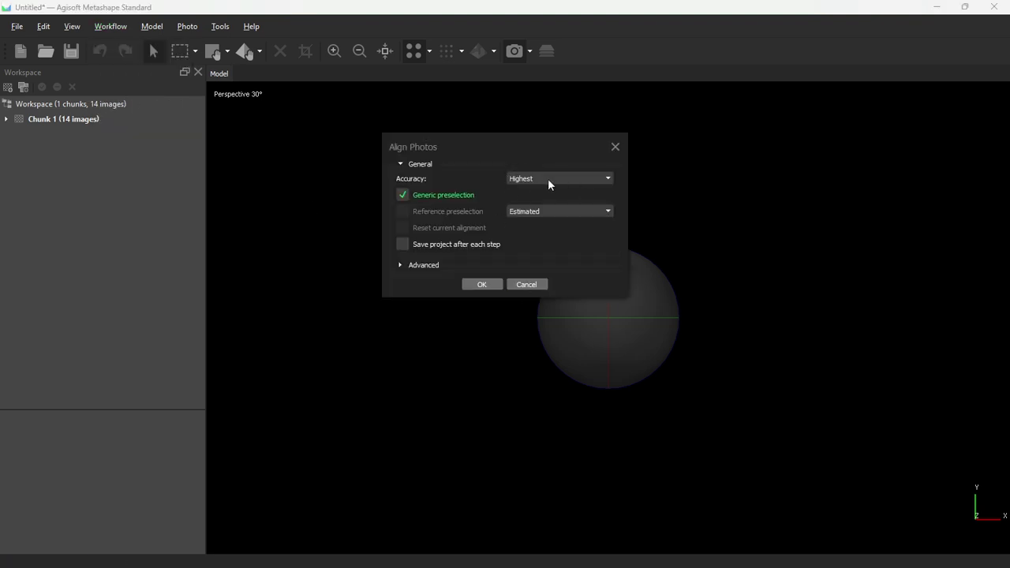
{"action": "left_click", "coordinate": [402, 265]}
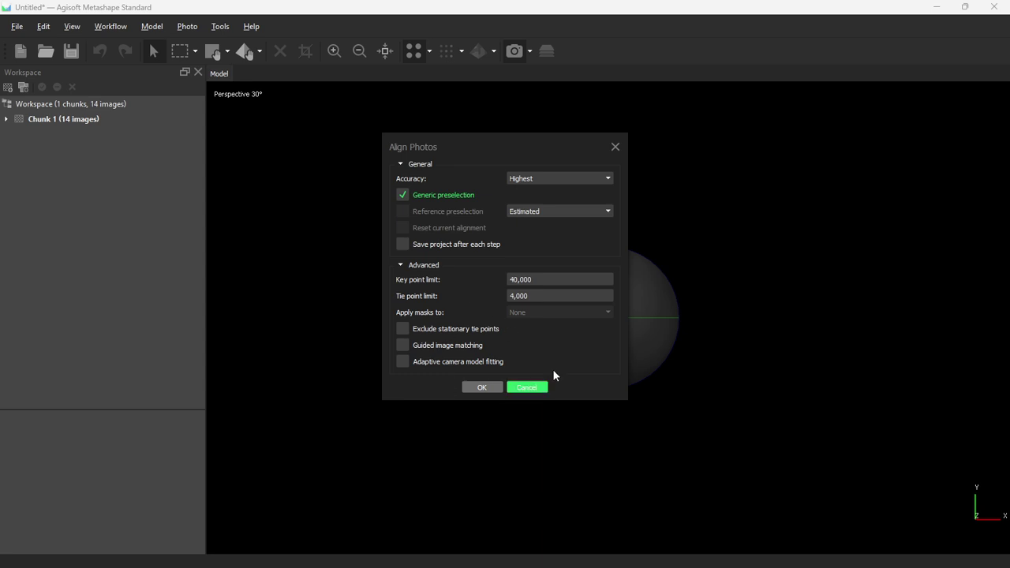
{"action": "left_click", "coordinate": [484, 387]}
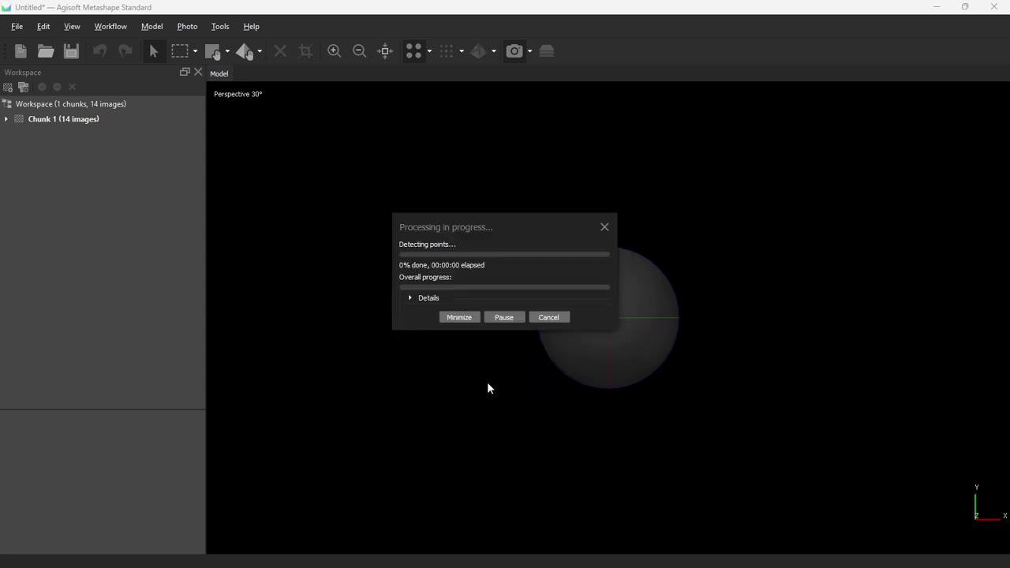
{"action": "left_click", "coordinate": [410, 298]}
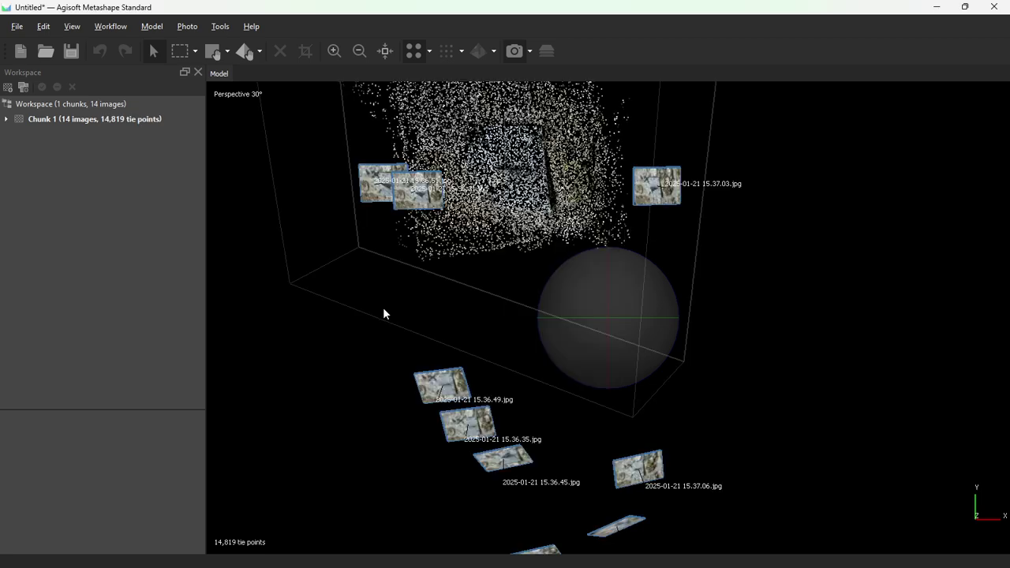
{"action": "scroll", "coordinate": [434, 408], "scroll_direction": "up", "scroll_amount": 2}
{"action": "left_click_drag", "start_coordinate": [434, 409], "coordinate": [545, 334]}
{"action": "left_click_drag", "start_coordinate": [464, 281], "coordinate": [727, 422]}
{"action": "scroll", "coordinate": [604, 355], "scroll_direction": "up", "scroll_amount": 3}
{"action": "right_click", "coordinate": [33, 118]}
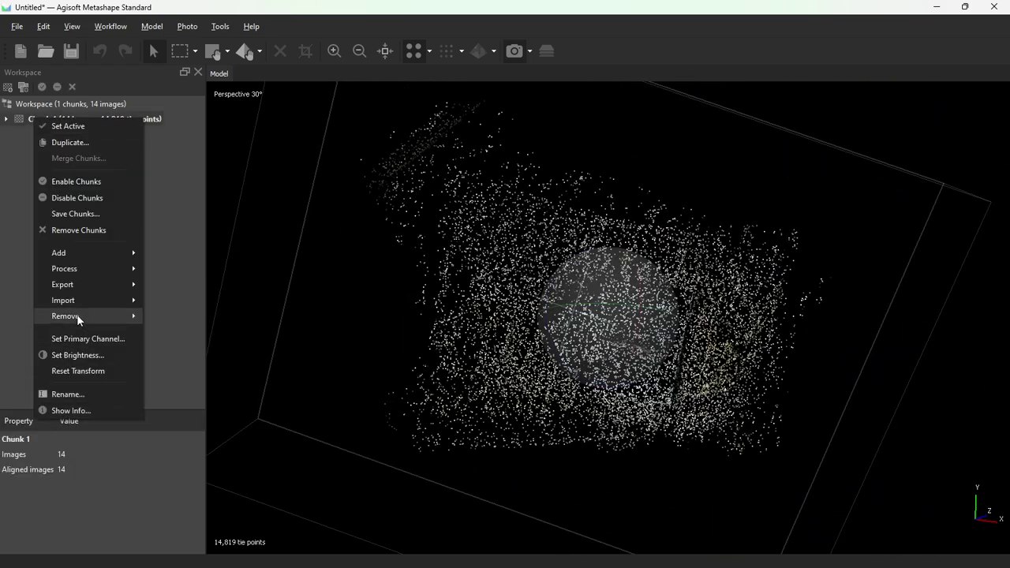
{"action": "left_click", "coordinate": [75, 410]}
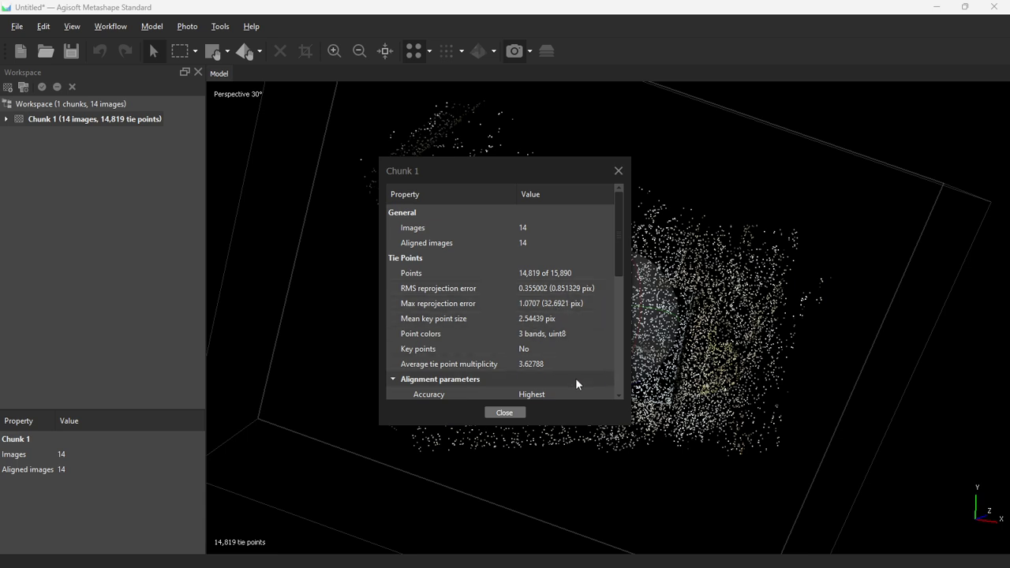
{"action": "left_click", "coordinate": [504, 412]}
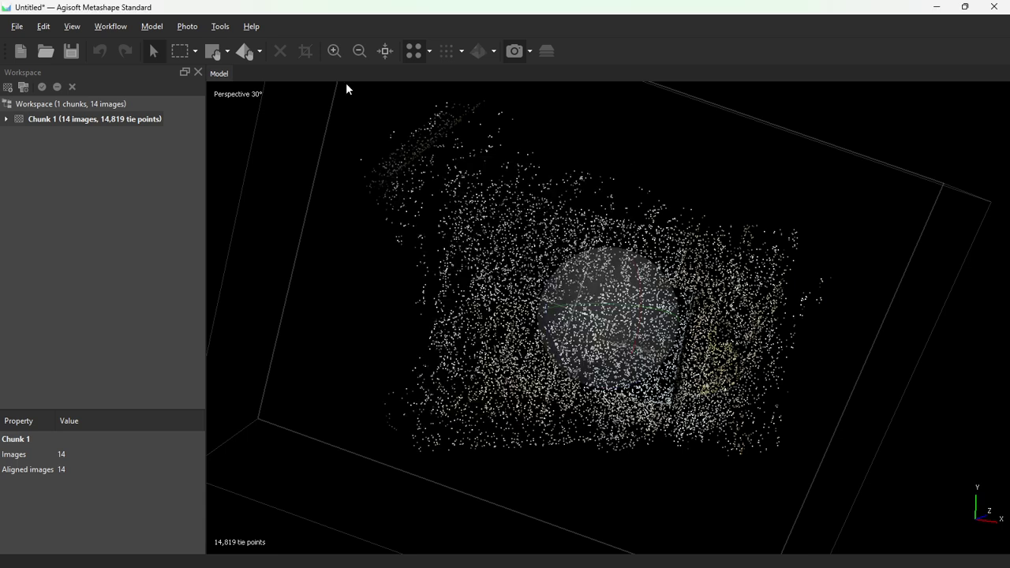
- Use Gradual Selection to select and delete high reprojection-error tie points
{"action": "left_click", "coordinate": [144, 26]}
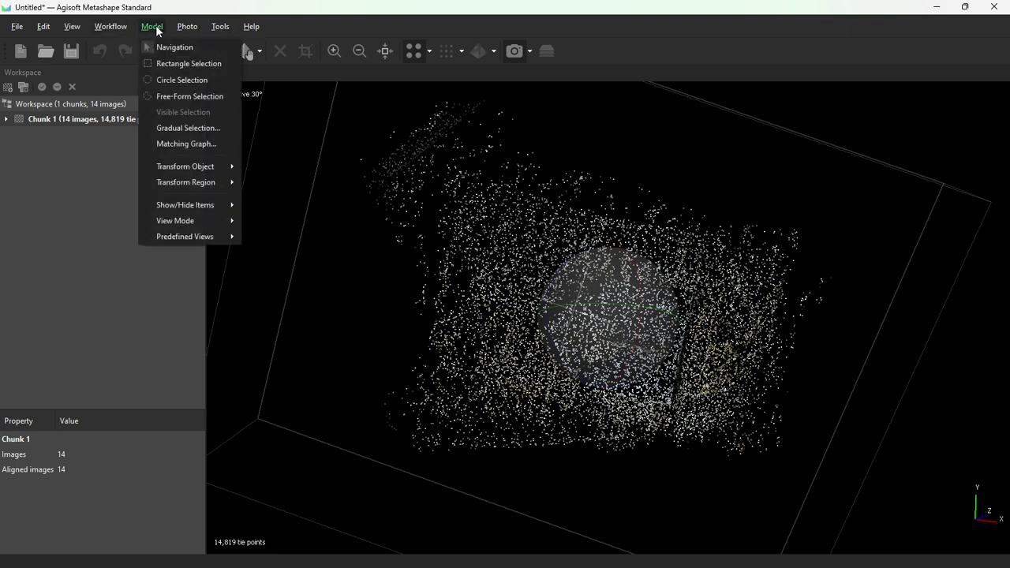
{"action": "mouse_move", "coordinate": [186, 172]}
{"action": "left_click", "coordinate": [179, 128]}
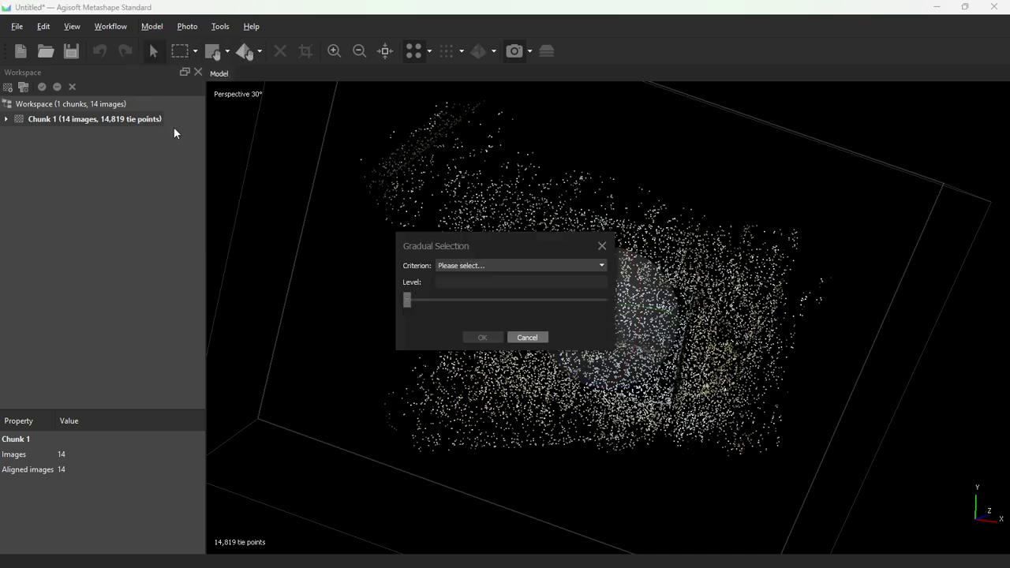
{"action": "left_click_drag", "start_coordinate": [528, 248], "coordinate": [198, 184]}
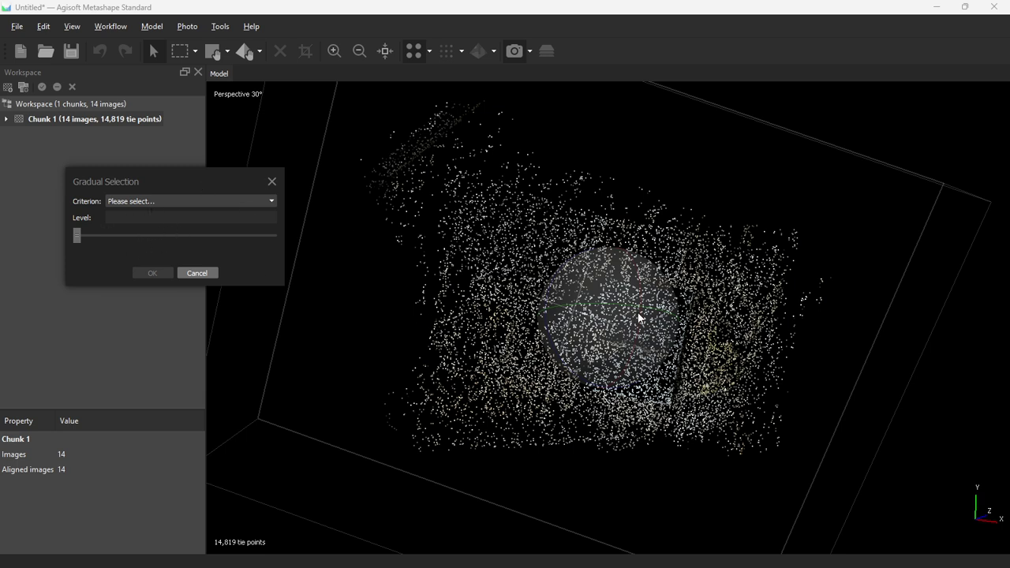
{"action": "left_click", "coordinate": [155, 200]}
{"action": "left_click", "coordinate": [153, 224]}
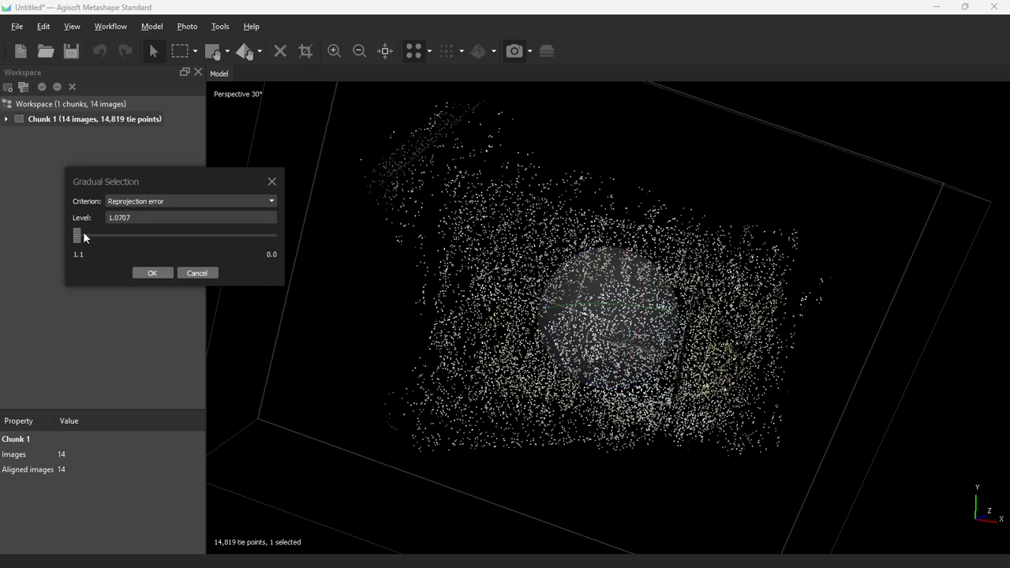
{"action": "left_click_drag", "start_coordinate": [98, 179], "coordinate": [72, 168]}
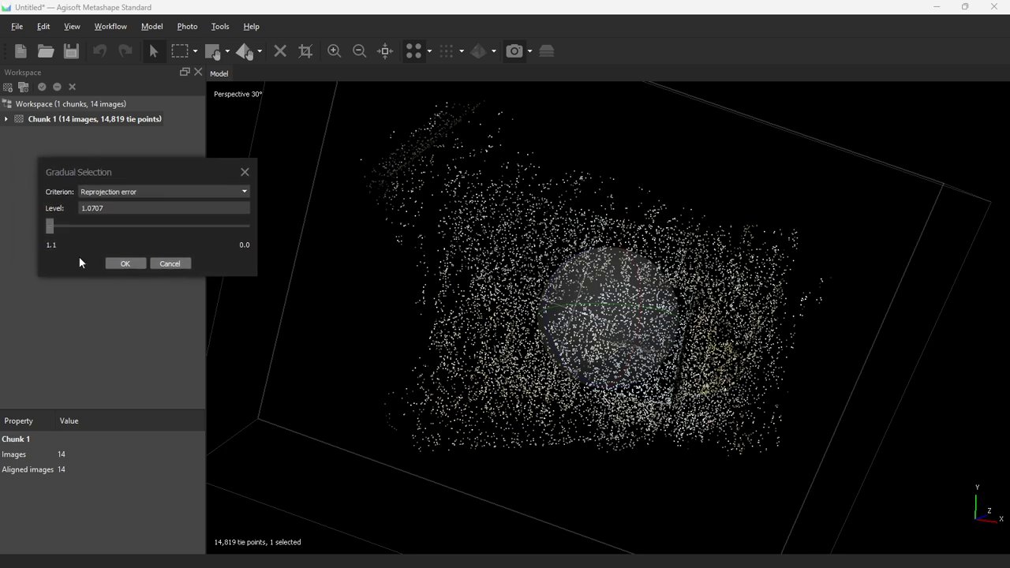
{"action": "left_click_drag", "start_coordinate": [50, 229], "coordinate": [94, 222]}
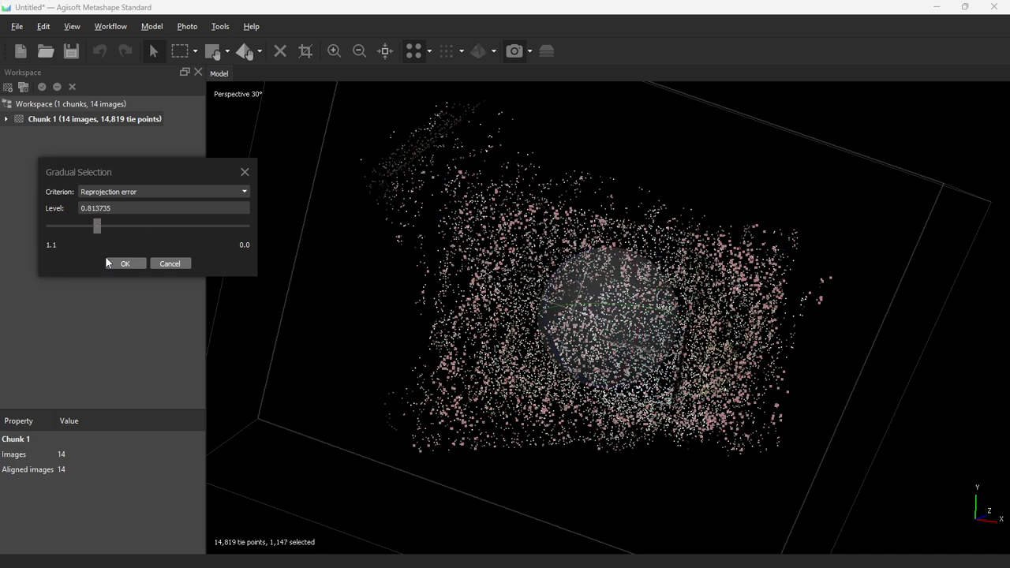
{"action": "key", "text": "Delete"}
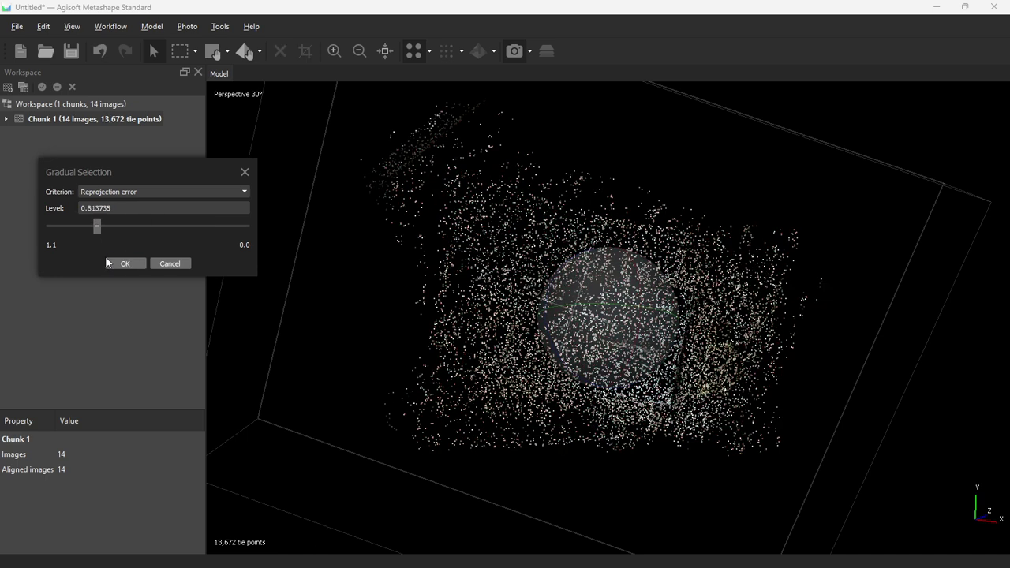
- Delete the 254 tie points above reconstruction uncertainty 31.5778
{"action": "left_click", "coordinate": [122, 192]}
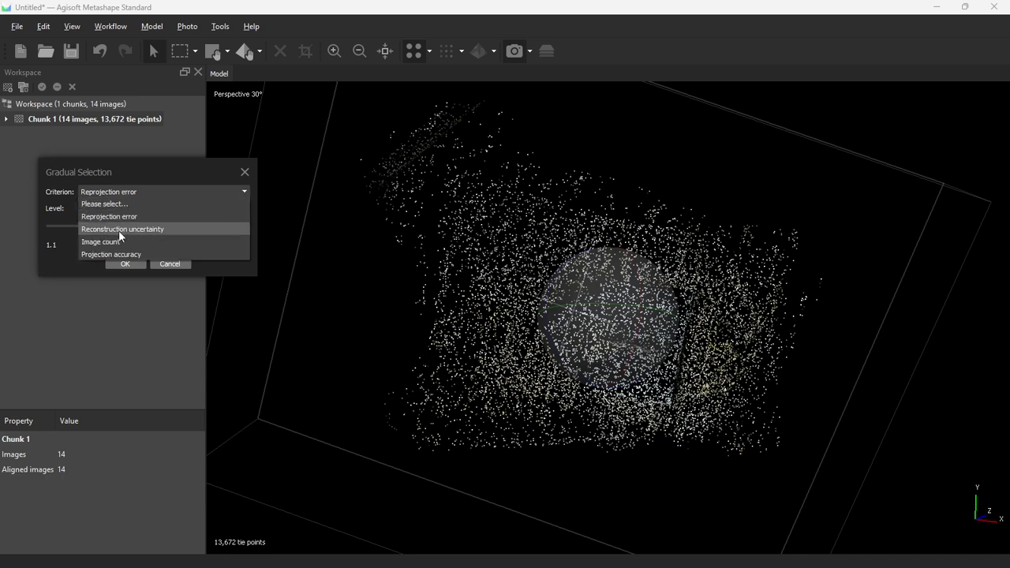
{"action": "left_click", "coordinate": [118, 228]}
{"action": "left_click_drag", "start_coordinate": [99, 225], "coordinate": [149, 236]}
{"action": "key", "text": "Delete"}
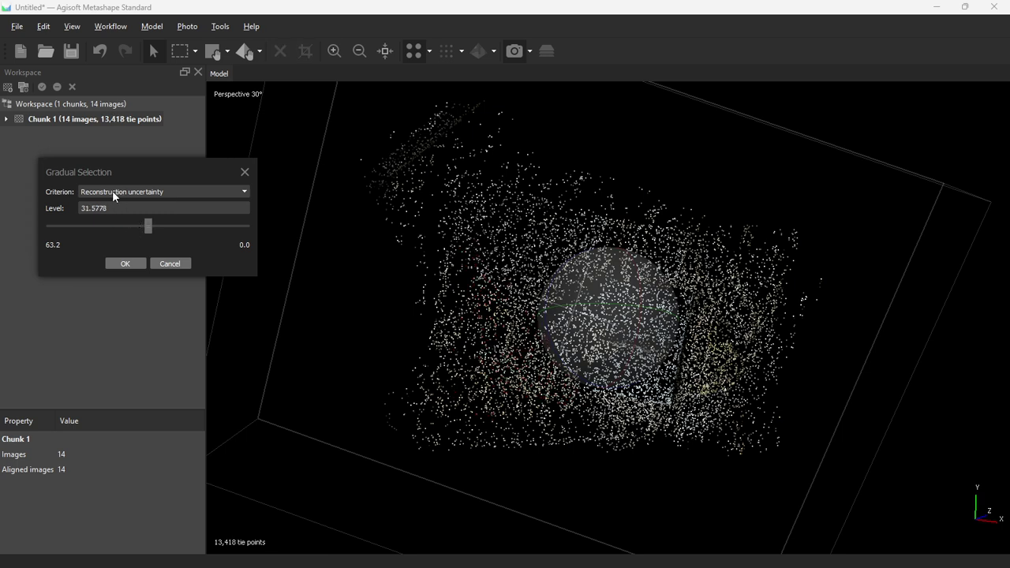
- Delete 87 low projection-accuracy tie points, leaving 13,331, and bring up Optimize Cameras
{"action": "left_click", "coordinate": [112, 191]}
{"action": "left_click", "coordinate": [101, 254]}
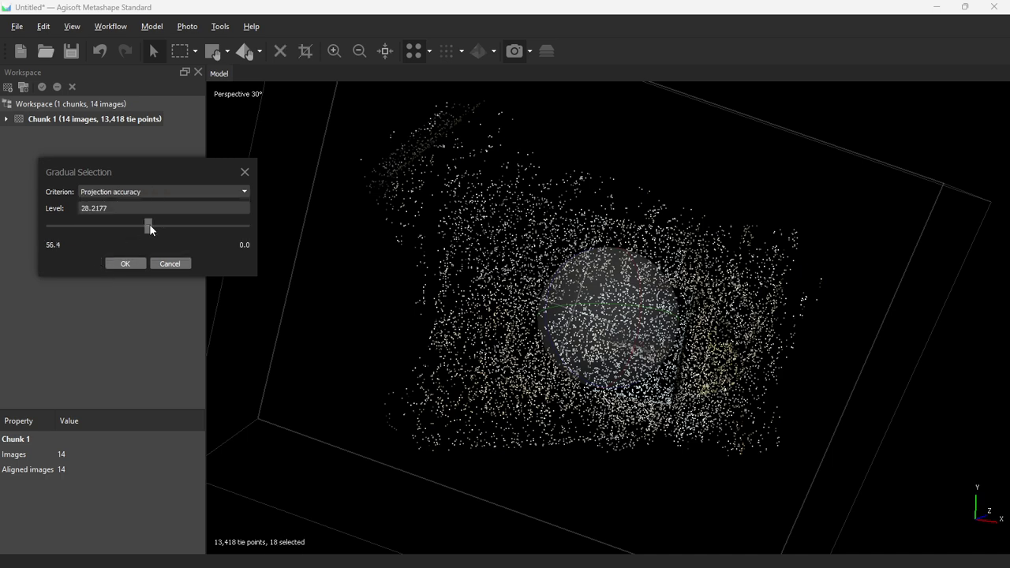
{"action": "left_click_drag", "start_coordinate": [149, 223], "coordinate": [202, 240]}
{"action": "key", "text": "Delete"}
{"action": "left_click", "coordinate": [120, 263]}
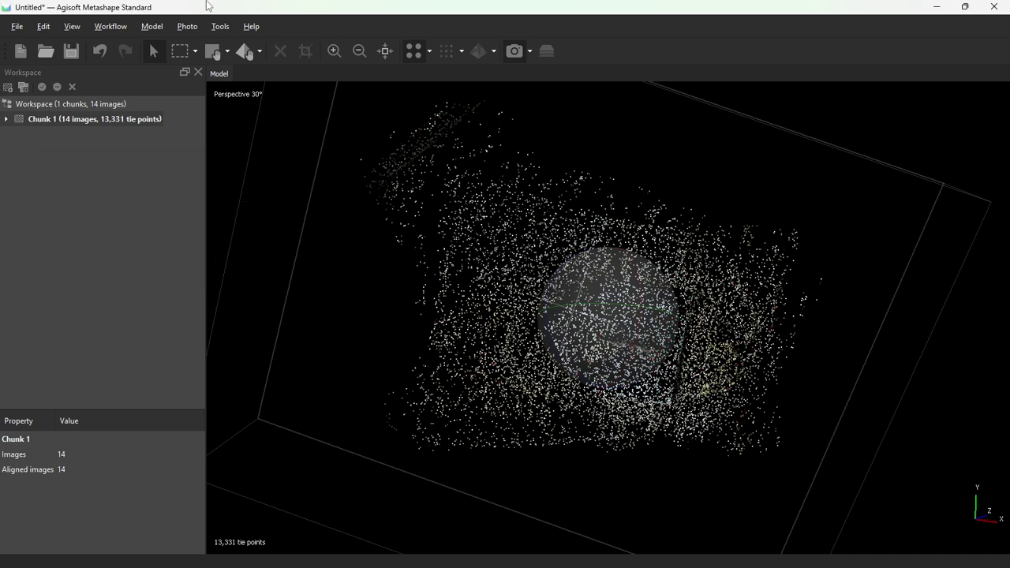
{"action": "left_click", "coordinate": [221, 27]}
{"action": "left_click", "coordinate": [276, 134]}
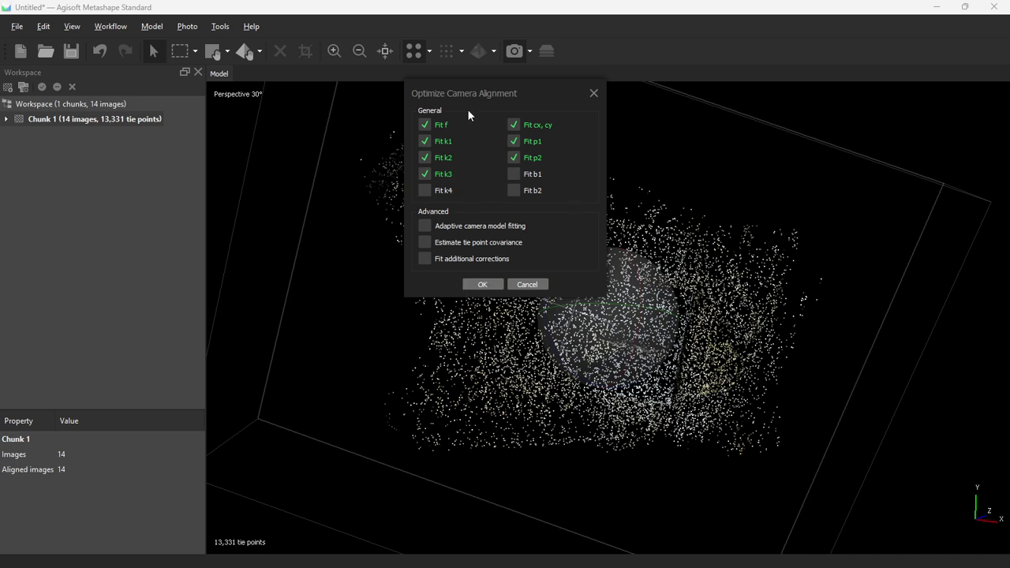
- Run camera optimization and verify Chunk 1's RMS reprojection error of 0.313301 in its info
{"action": "left_click", "coordinate": [480, 285]}
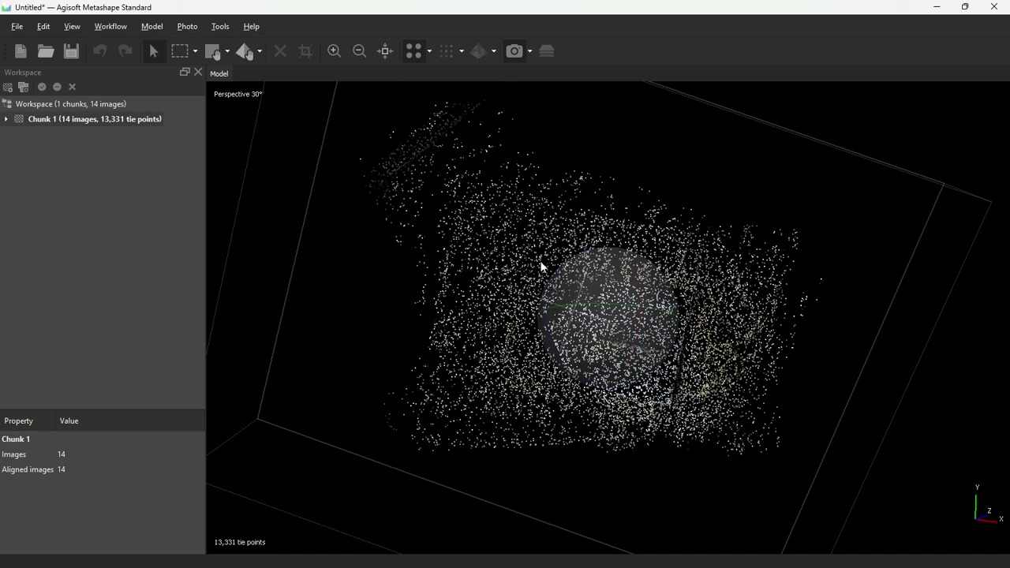
{"action": "right_click", "coordinate": [83, 118]}
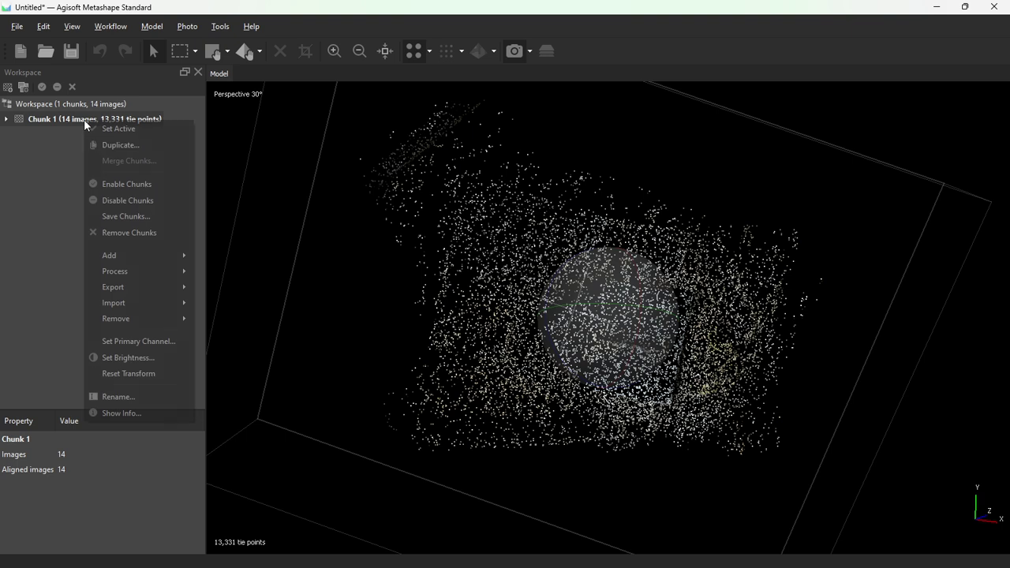
{"action": "left_click", "coordinate": [127, 415]}
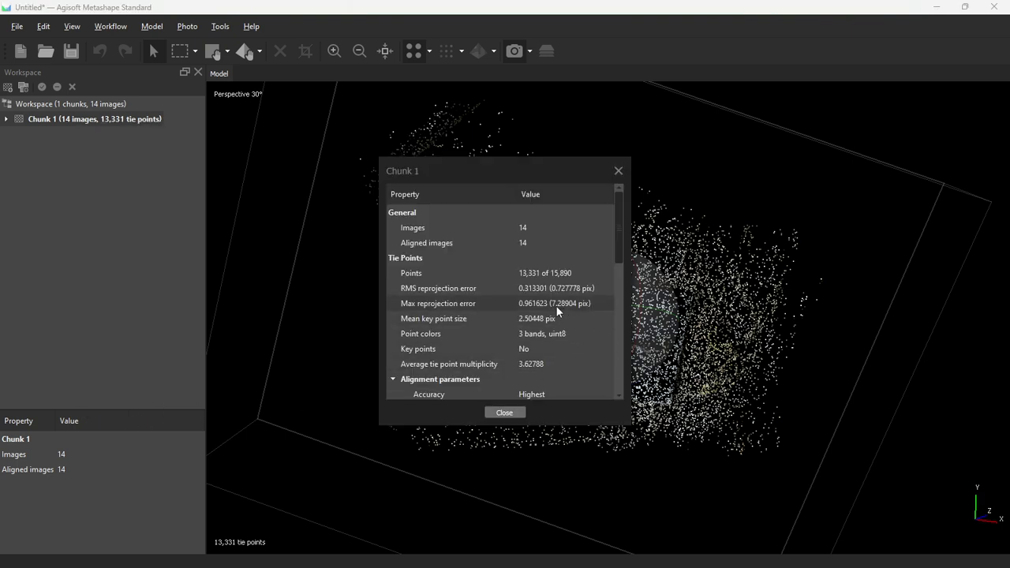
{"action": "left_click", "coordinate": [504, 411]}
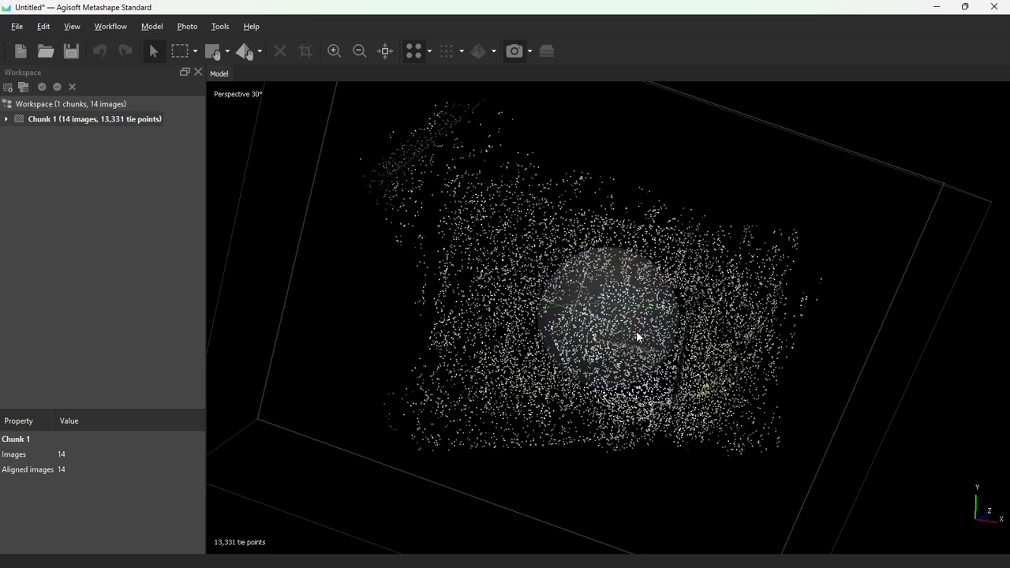
{"action": "left_click_drag", "start_coordinate": [640, 329], "coordinate": [593, 321]}
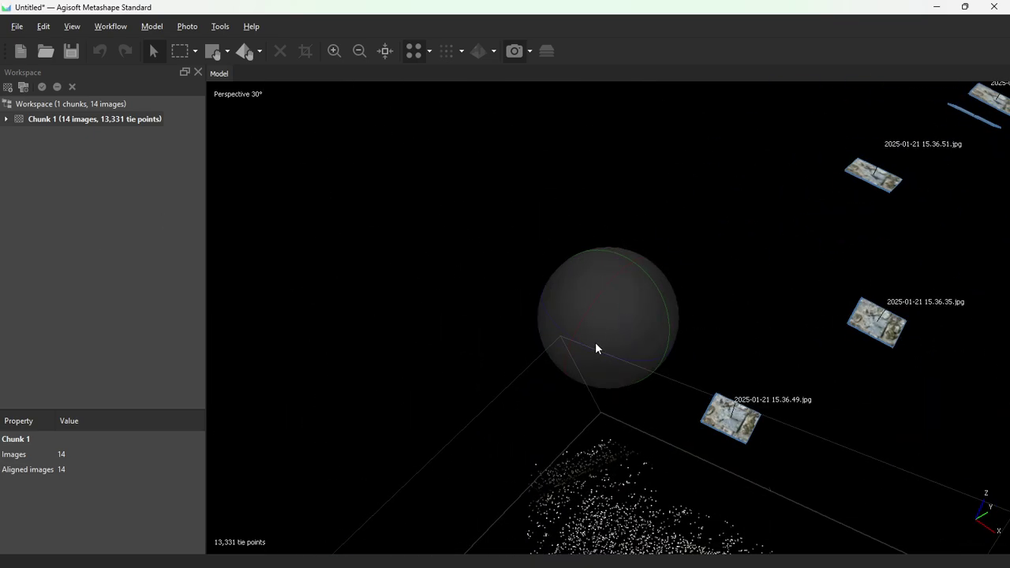
{"action": "left_click_drag", "start_coordinate": [596, 348], "coordinate": [610, 226]}
{"action": "left_click_drag", "start_coordinate": [519, 216], "coordinate": [548, 292]}
{"action": "left_click_drag", "start_coordinate": [479, 437], "coordinate": [559, 352]}
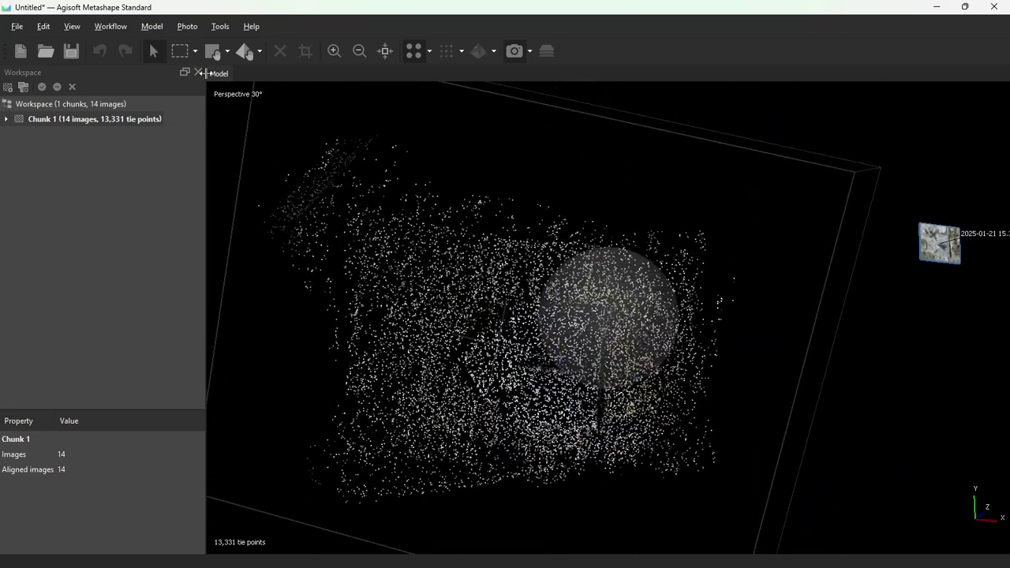
{"action": "left_click", "coordinate": [8, 119]}
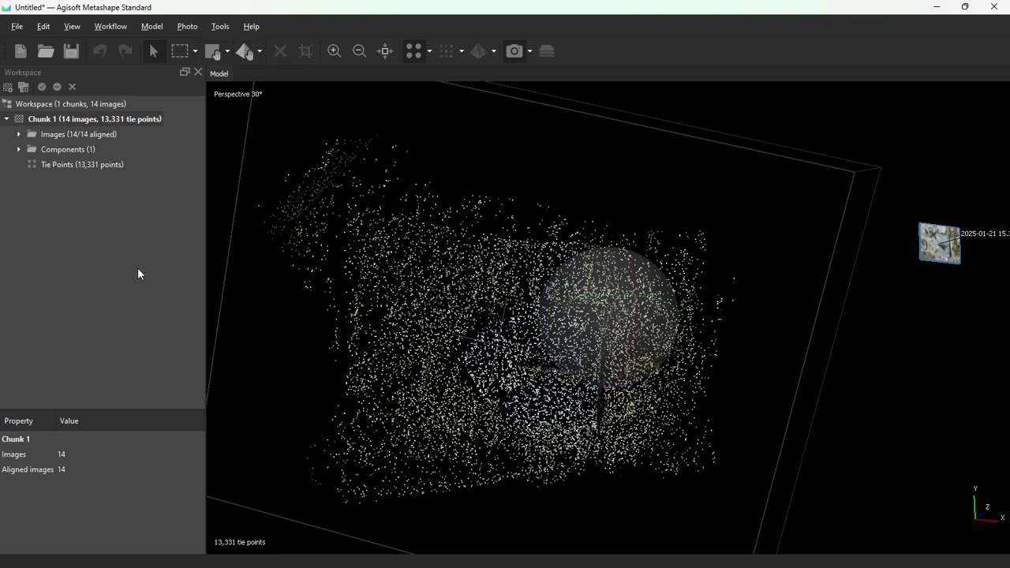
- Resize the region by pulling its top, bottom, left and right faces in toward the tie points
{"action": "left_click", "coordinate": [225, 51]}
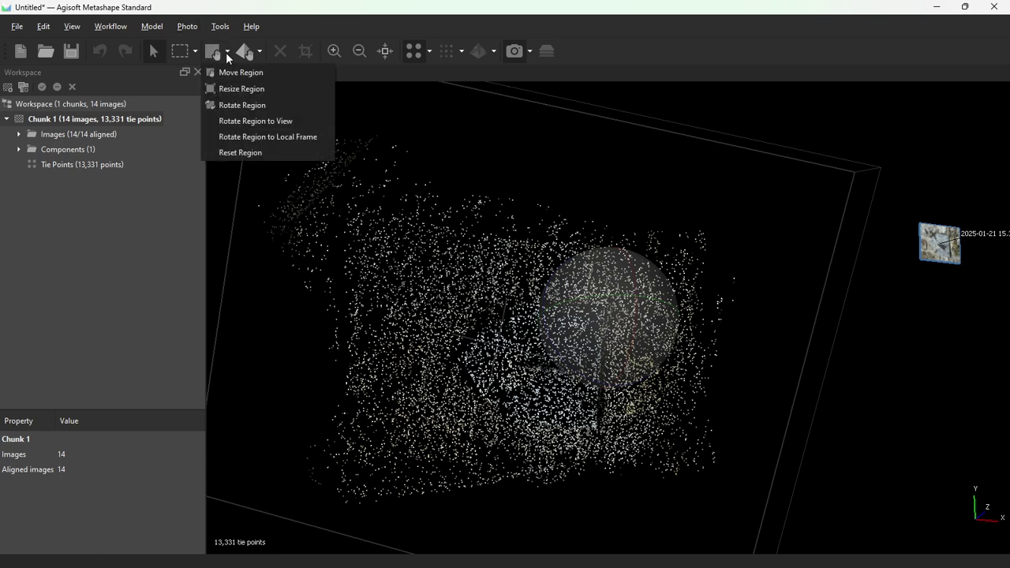
{"action": "left_click", "coordinate": [245, 90]}
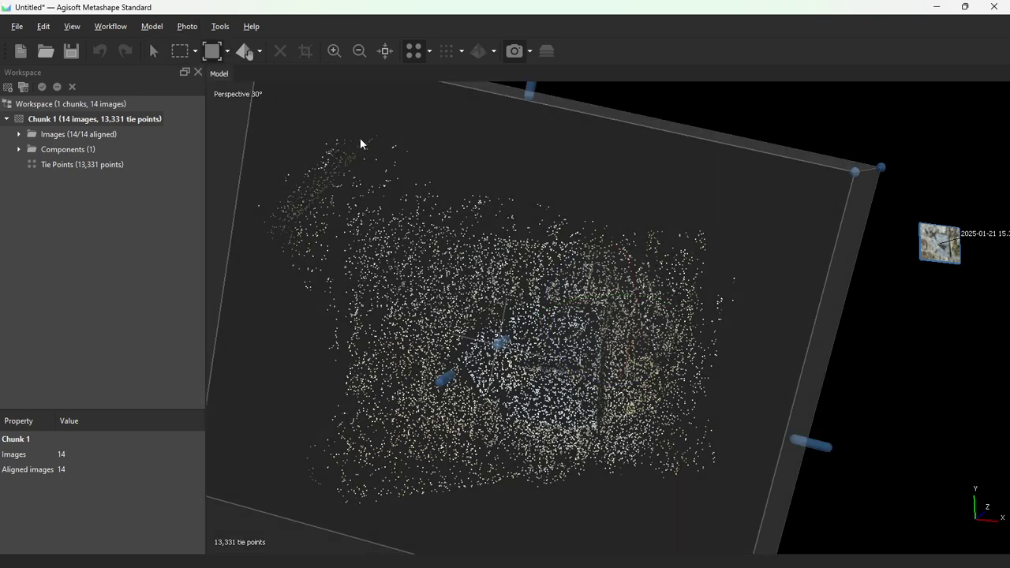
{"action": "left_click_drag", "start_coordinate": [534, 85], "coordinate": [600, 200]}
{"action": "scroll", "coordinate": [606, 198], "scroll_direction": "down", "scroll_amount": 4}
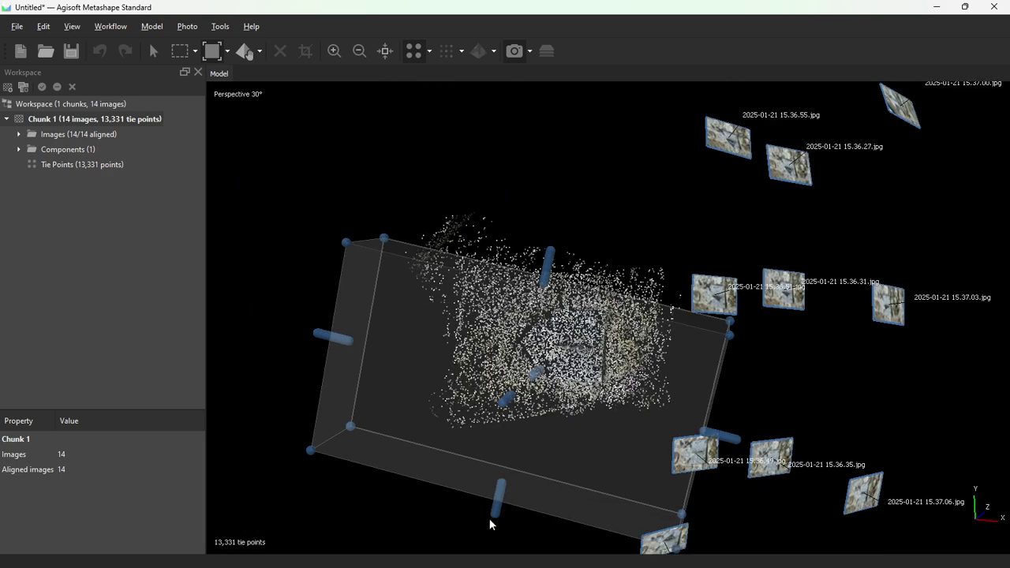
{"action": "left_click_drag", "start_coordinate": [490, 515], "coordinate": [524, 423]}
{"action": "left_click_drag", "start_coordinate": [330, 302], "coordinate": [477, 330]}
{"action": "left_click_drag", "start_coordinate": [751, 386], "coordinate": [655, 375]}
{"action": "left_click", "coordinate": [152, 51]}
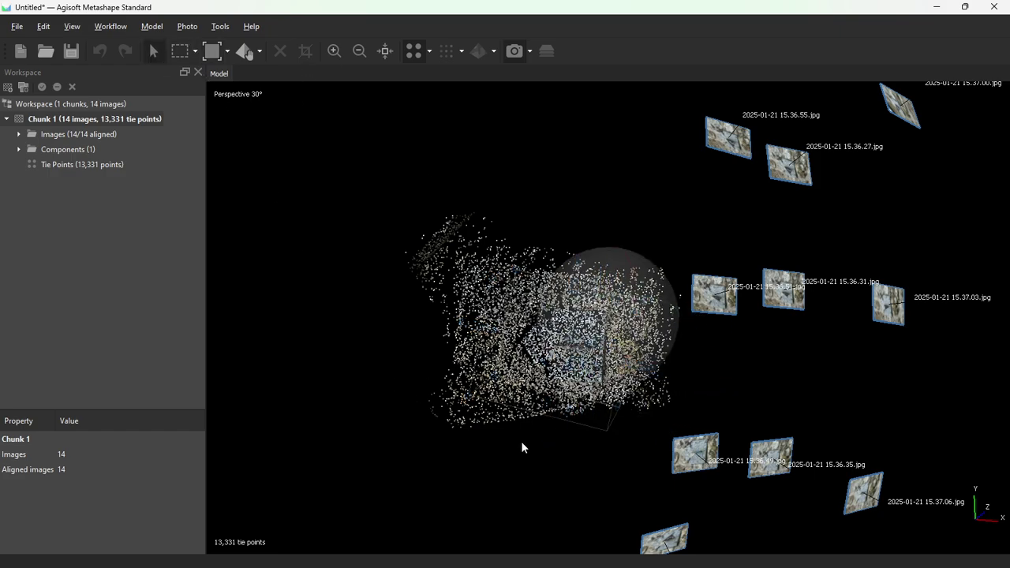
{"action": "left_click_drag", "start_coordinate": [520, 451], "coordinate": [626, 409]}
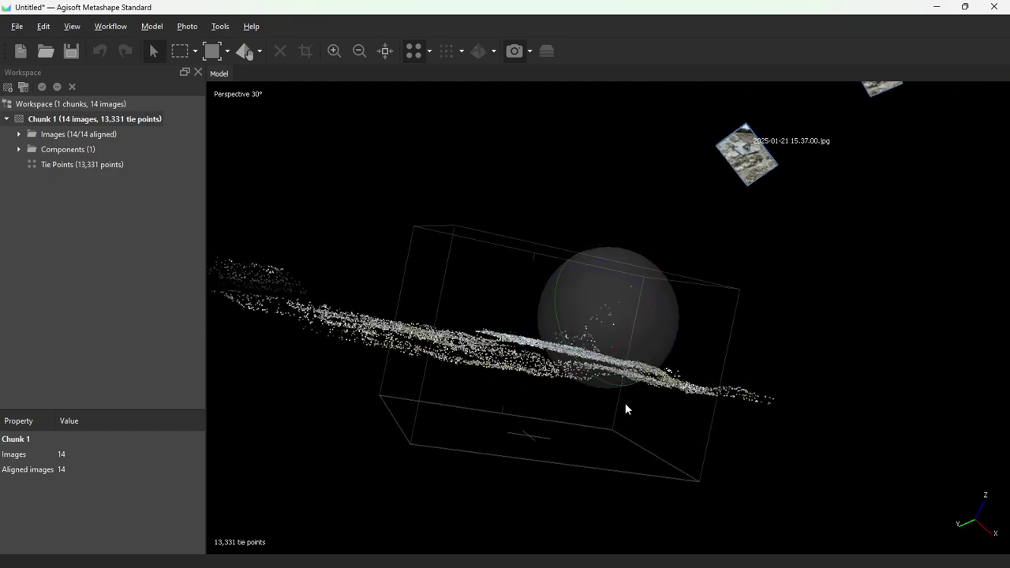
- Raise the region's bottom face closer to the points, checked from the side
{"action": "left_click", "coordinate": [226, 53]}
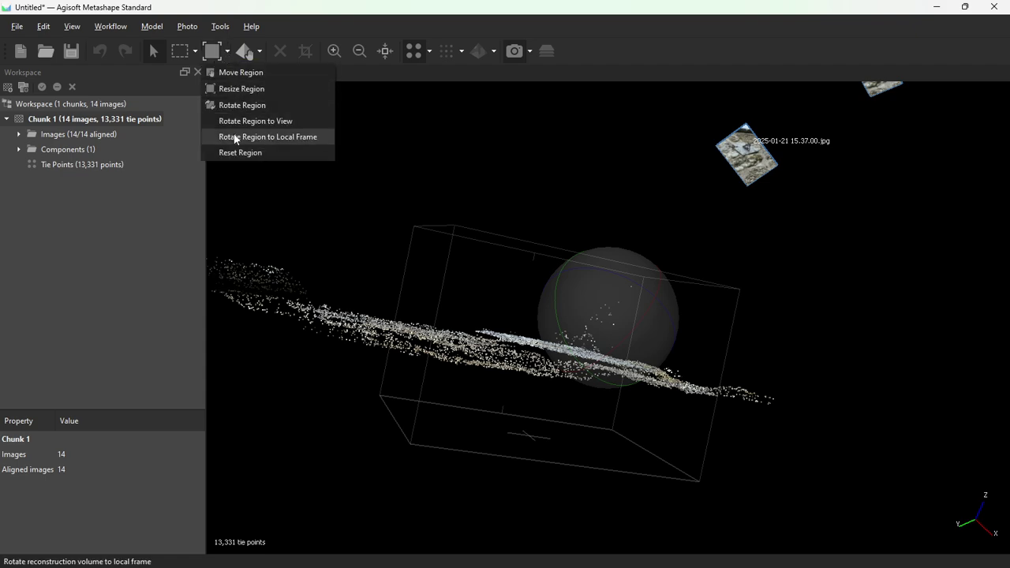
{"action": "left_click", "coordinate": [227, 88]}
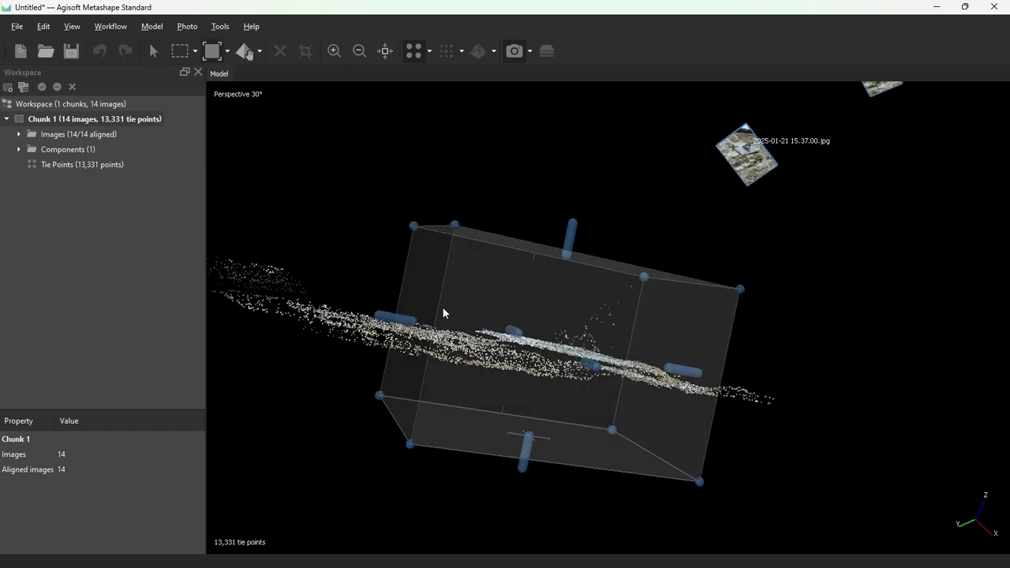
{"action": "left_click_drag", "start_coordinate": [527, 471], "coordinate": [537, 403]}
{"action": "left_click", "coordinate": [153, 51]}
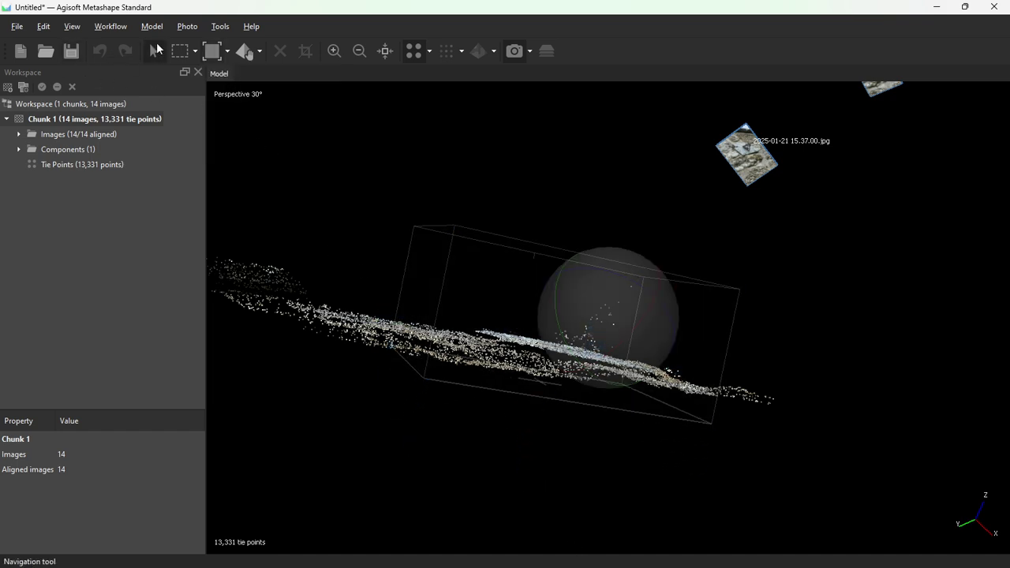
{"action": "left_click_drag", "start_coordinate": [615, 299], "coordinate": [618, 325]}
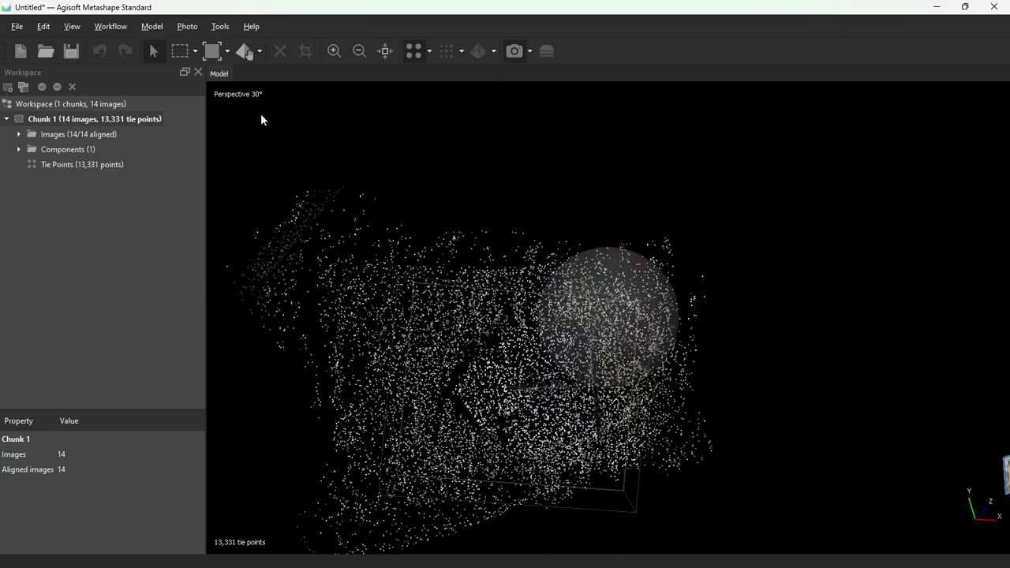
- Rotate the region box to square it up with the tie cloud
{"action": "left_click", "coordinate": [230, 50]}
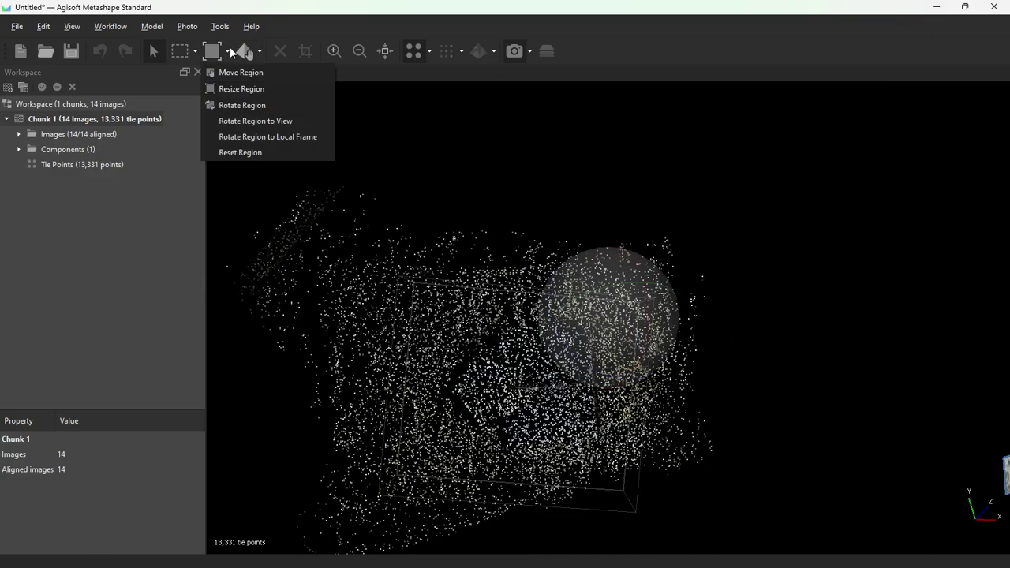
{"action": "left_click", "coordinate": [237, 109]}
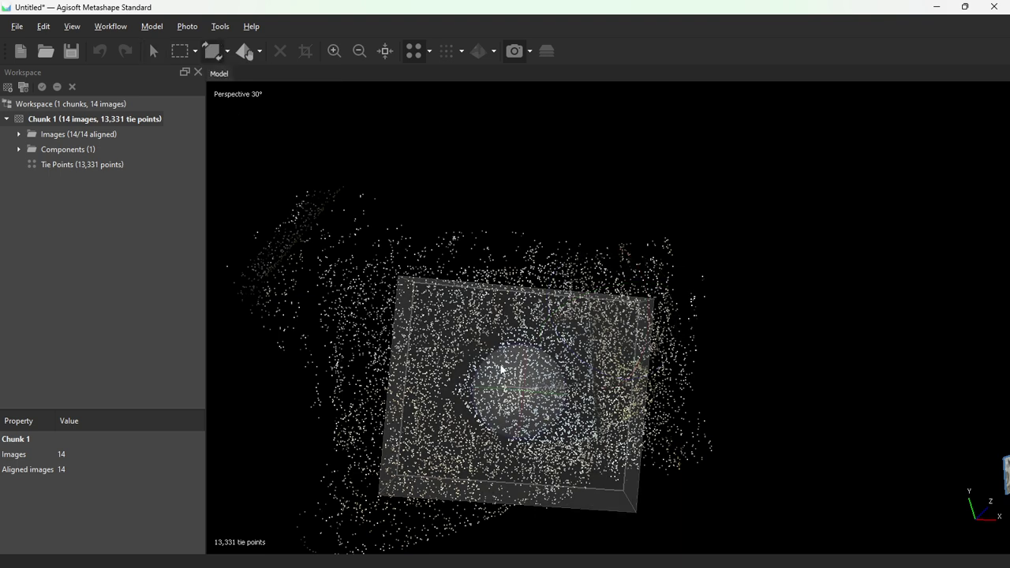
{"action": "left_click_drag", "start_coordinate": [494, 358], "coordinate": [492, 359]}
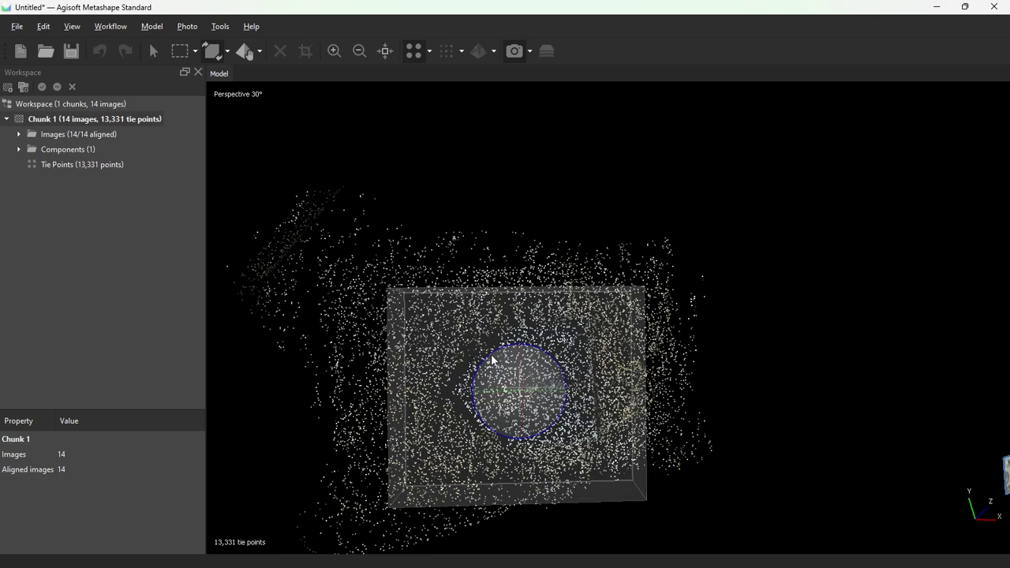
{"action": "left_click", "coordinate": [153, 51]}
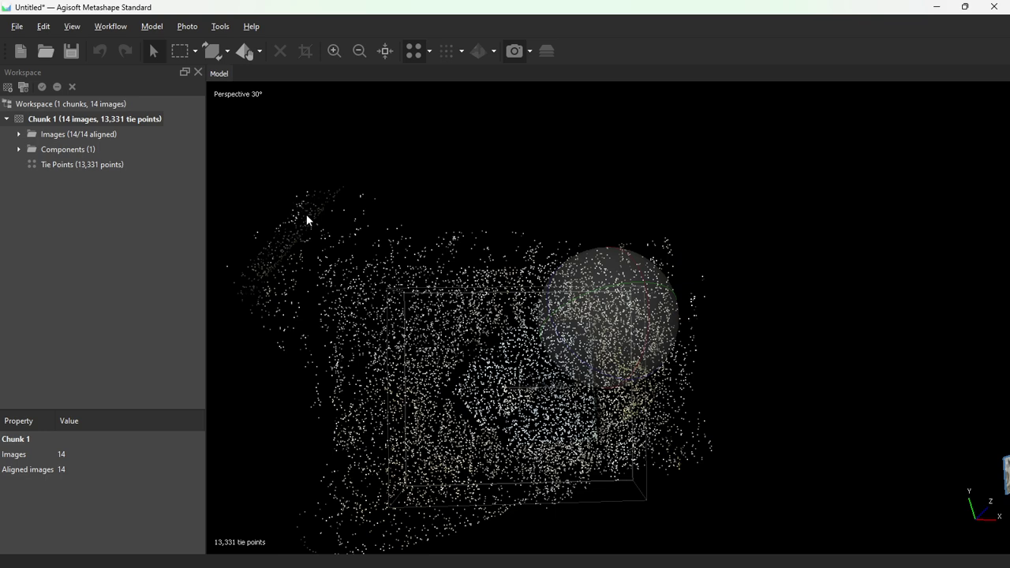
{"action": "scroll", "coordinate": [500, 258], "scroll_direction": "down", "scroll_amount": 2}
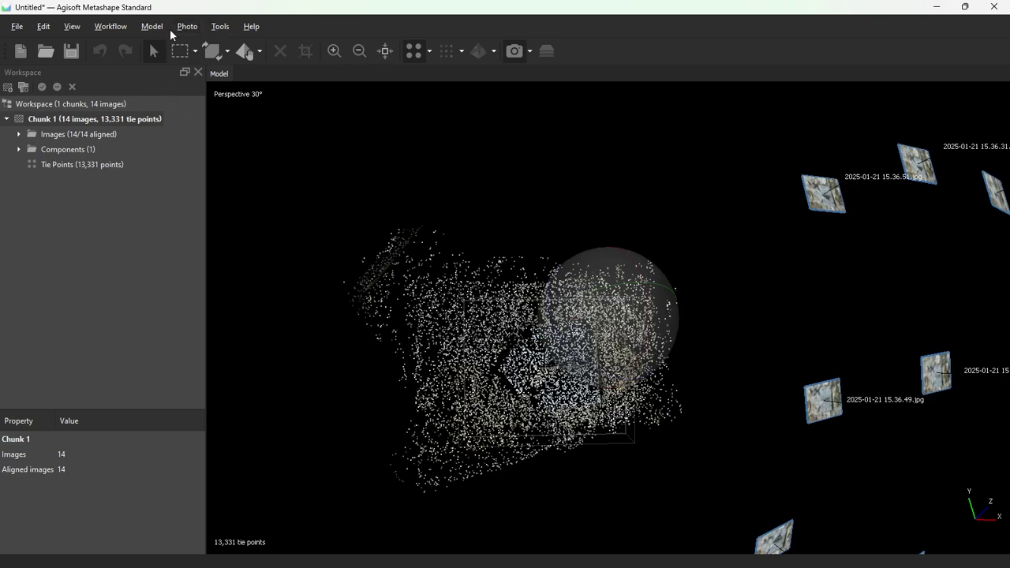
- Build a Medium-quality mesh from depth maps, giving 42,438 faces and 21,827 vertices
{"action": "left_click", "coordinate": [121, 31]}
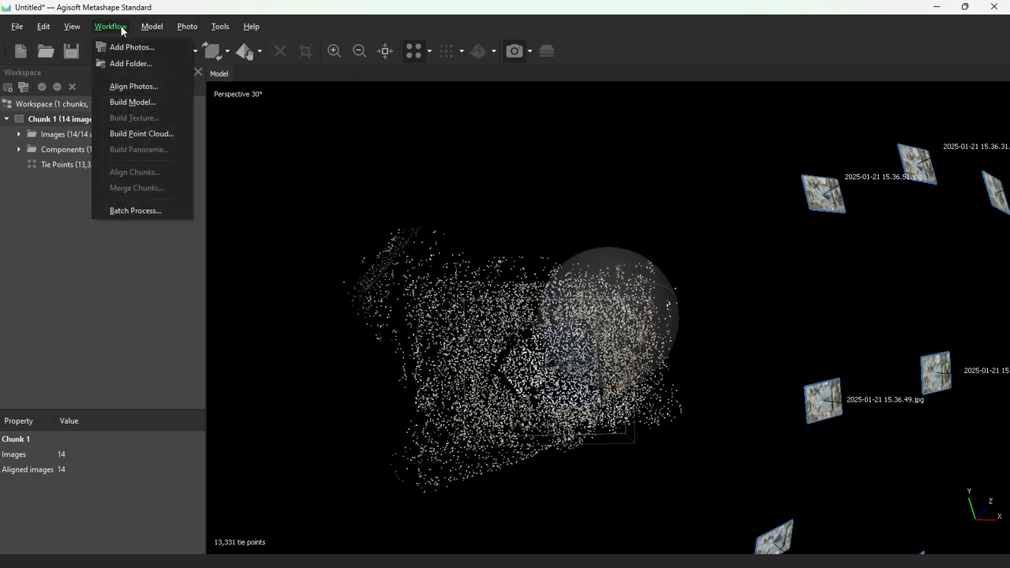
{"action": "left_click", "coordinate": [130, 101]}
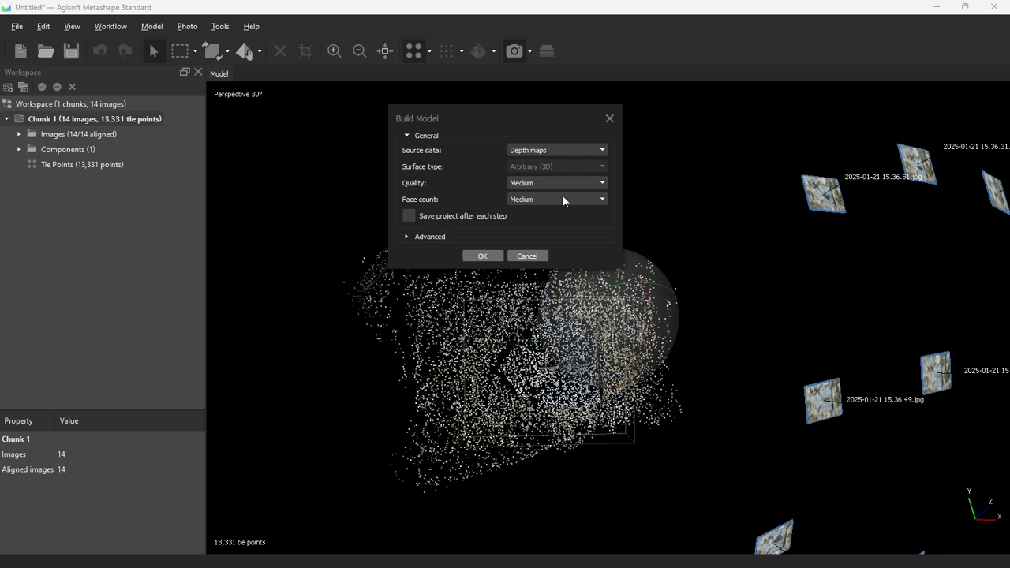
{"action": "left_click", "coordinate": [405, 238]}
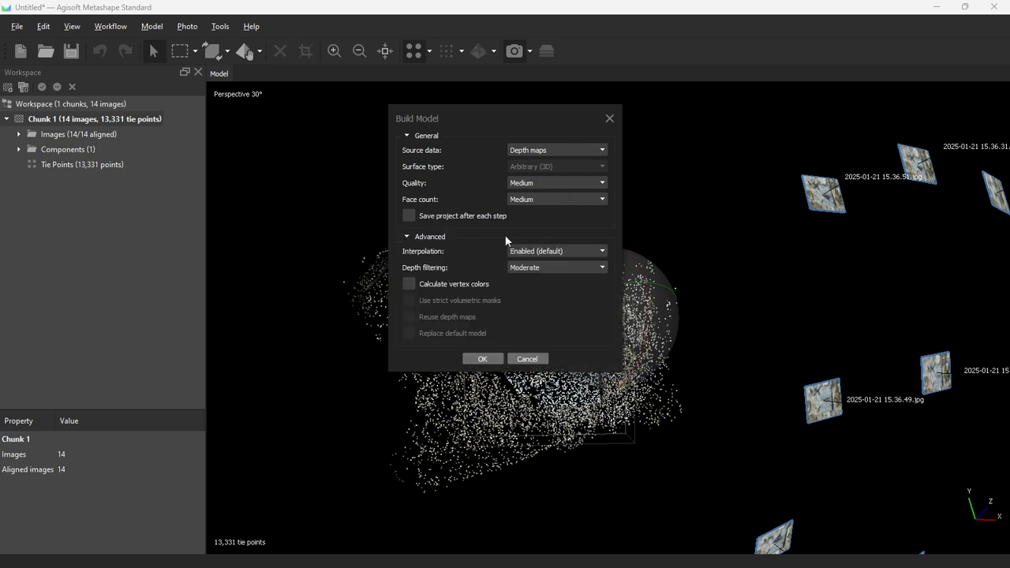
{"action": "left_click", "coordinate": [481, 360]}
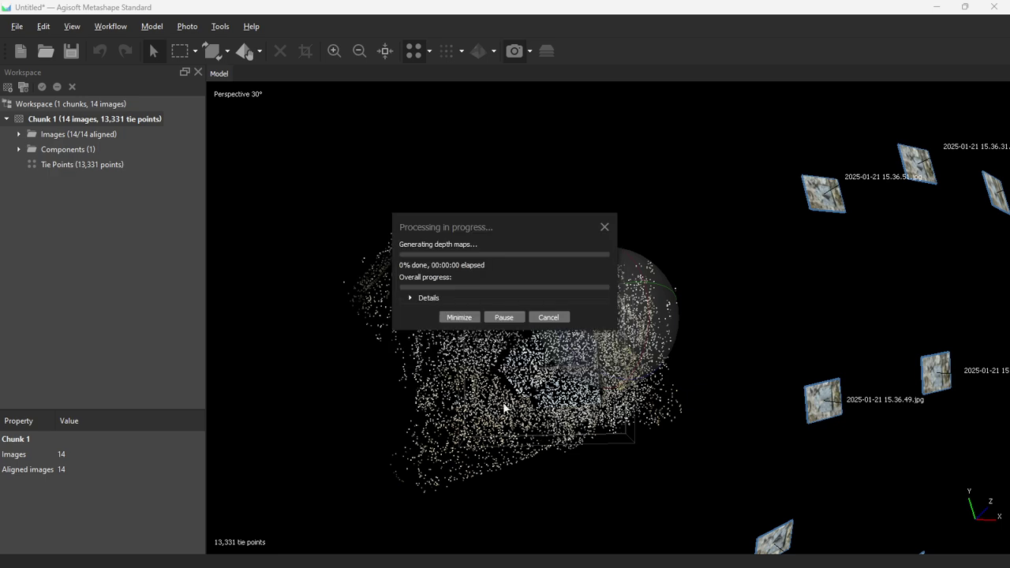
{"action": "left_click", "coordinate": [409, 297]}
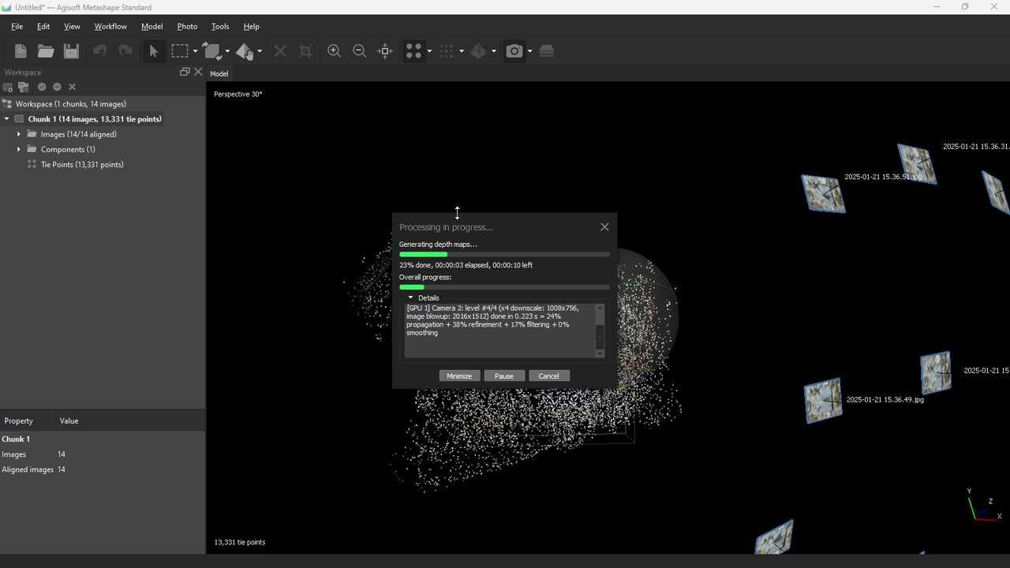
{"action": "left_click_drag", "start_coordinate": [448, 223], "coordinate": [90, 197]}
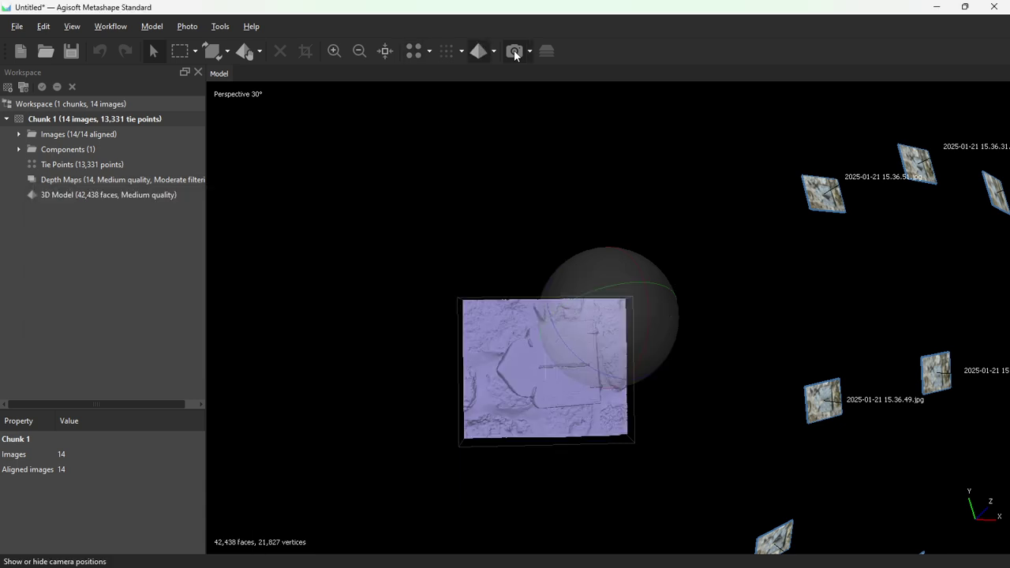
- Hide the cameras and orbit and zoom around the sundial mesh from several angles
{"action": "left_click", "coordinate": [515, 52]}
{"action": "scroll", "coordinate": [536, 416], "scroll_direction": "up", "scroll_amount": 4}
{"action": "left_click_drag", "start_coordinate": [537, 437], "coordinate": [638, 306]}
{"action": "scroll", "coordinate": [641, 350], "scroll_direction": "up", "scroll_amount": 5}
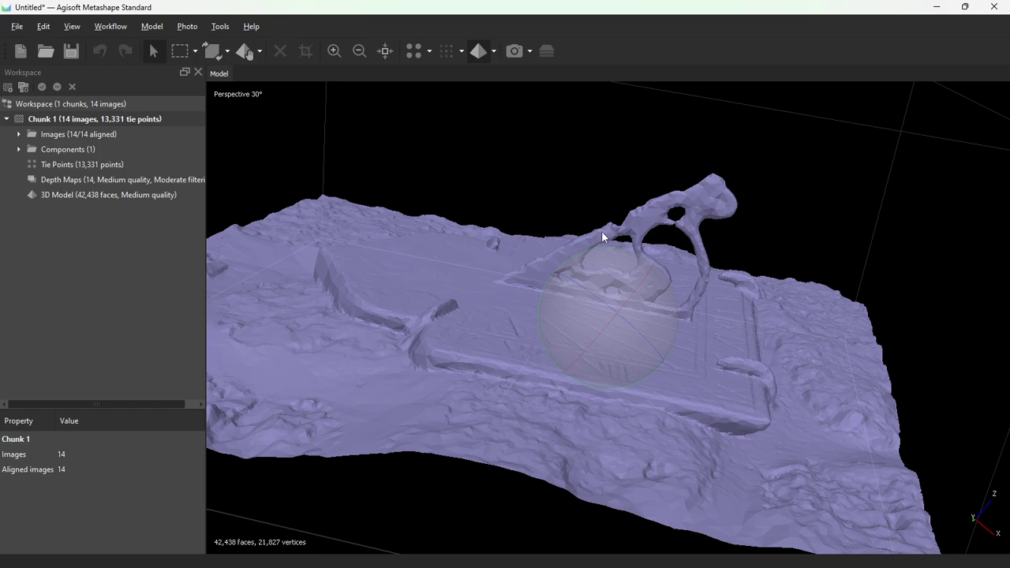
{"action": "scroll", "coordinate": [601, 231], "scroll_direction": "up", "scroll_amount": 4}
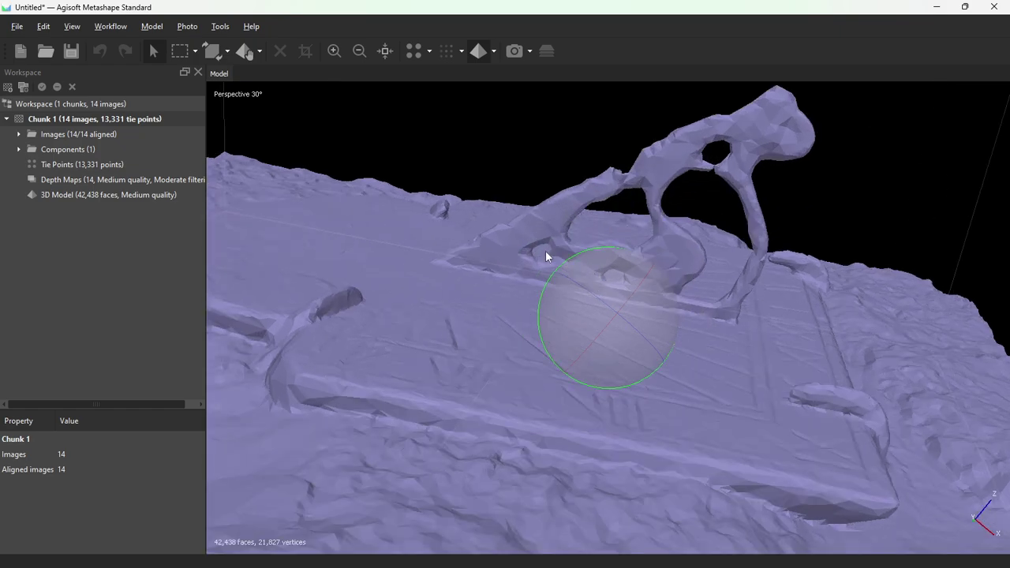
{"action": "scroll", "coordinate": [571, 210], "scroll_direction": "down", "scroll_amount": 3}
{"action": "left_click_drag", "start_coordinate": [645, 404], "coordinate": [676, 272]}
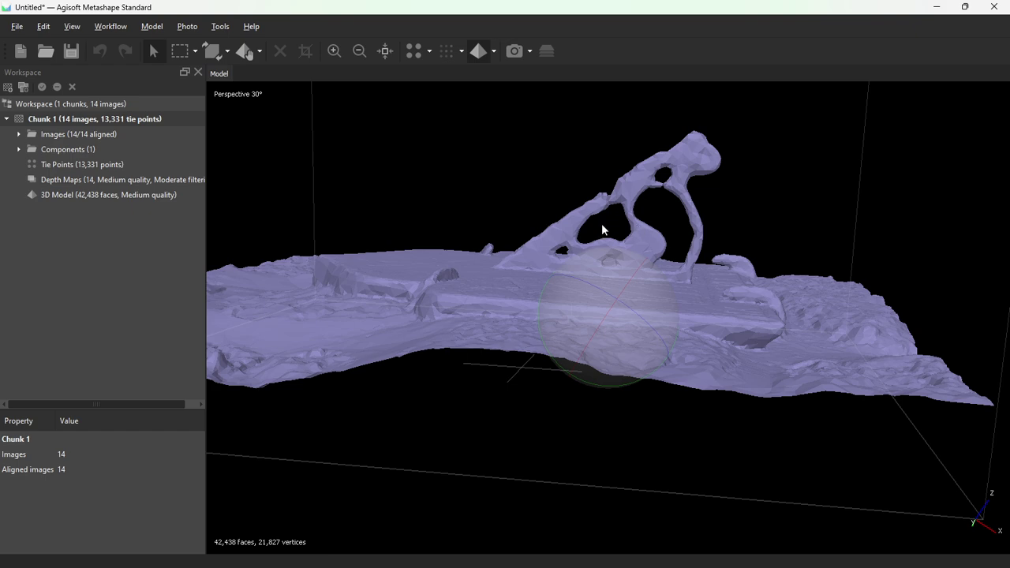
{"action": "left_click_drag", "start_coordinate": [553, 197], "coordinate": [657, 365]}
{"action": "scroll", "coordinate": [574, 294], "scroll_direction": "down", "scroll_amount": 3}
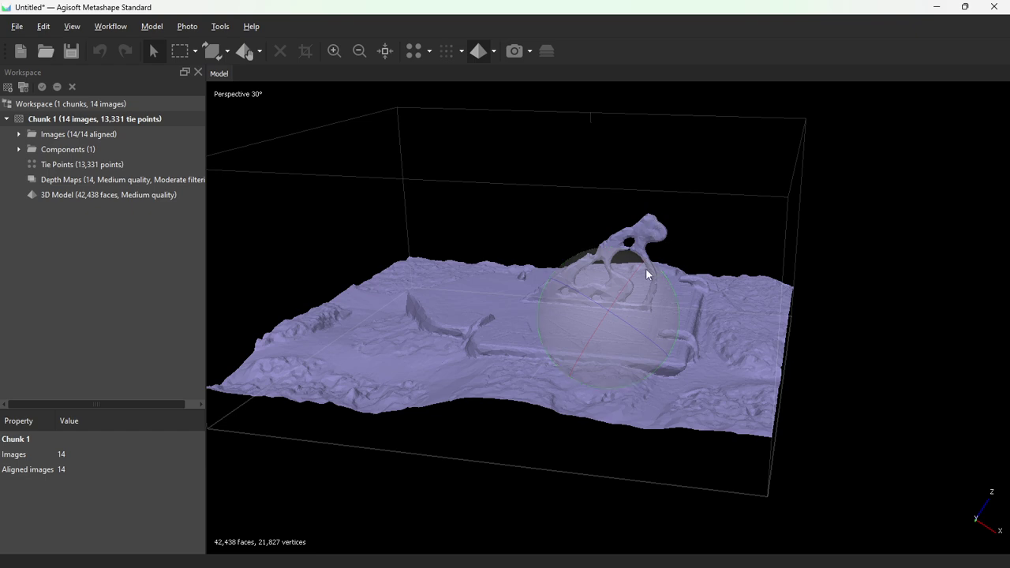
{"action": "left_click_drag", "start_coordinate": [673, 214], "coordinate": [654, 267]}
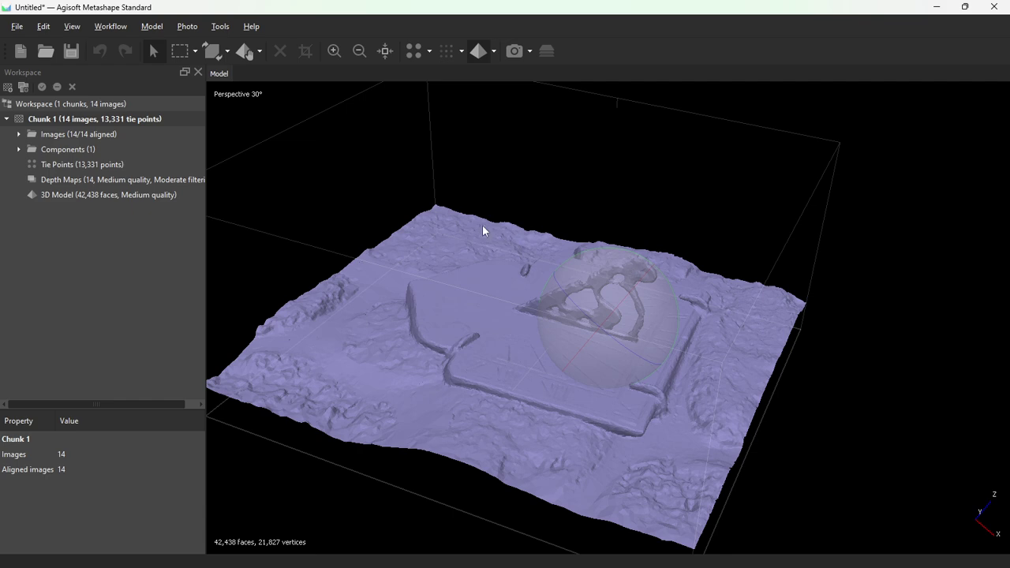
- Briefly show the cameras from a top-down view, then hide them again and rotate the mesh
{"action": "left_click", "coordinate": [514, 51]}
{"action": "scroll", "coordinate": [485, 353], "scroll_direction": "down", "scroll_amount": 5}
{"action": "left_click_drag", "start_coordinate": [495, 332], "coordinate": [757, 424]}
{"action": "scroll", "coordinate": [757, 425], "scroll_direction": "up", "scroll_amount": 3}
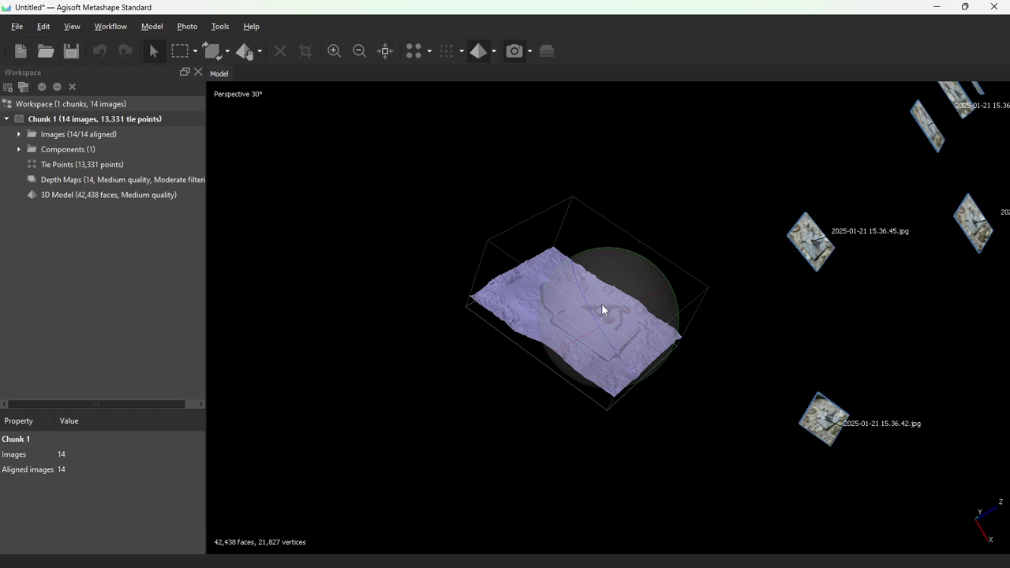
{"action": "left_click", "coordinate": [515, 52]}
{"action": "scroll", "coordinate": [593, 226], "scroll_direction": "up", "scroll_amount": 3}
{"action": "scroll", "coordinate": [607, 284], "scroll_direction": "up", "scroll_amount": 3}
{"action": "mouse_move", "coordinate": [607, 263]}
{"action": "left_mouse_down"}
{"action": "mouse_move", "coordinate": [586, 234]}
{"action": "mouse_move", "coordinate": [602, 229]}
{"action": "mouse_move", "coordinate": [575, 331]}
{"action": "mouse_move", "coordinate": [618, 411]}
{"action": "mouse_move", "coordinate": [631, 377]}
{"action": "mouse_move", "coordinate": [600, 252]}
{"action": "mouse_move", "coordinate": [642, 225]}
{"action": "mouse_move", "coordinate": [605, 349]}
{"action": "mouse_move", "coordinate": [625, 263]}
{"action": "left_mouse_up"}
{"action": "scroll", "coordinate": [625, 263], "scroll_direction": "down", "scroll_amount": 2}
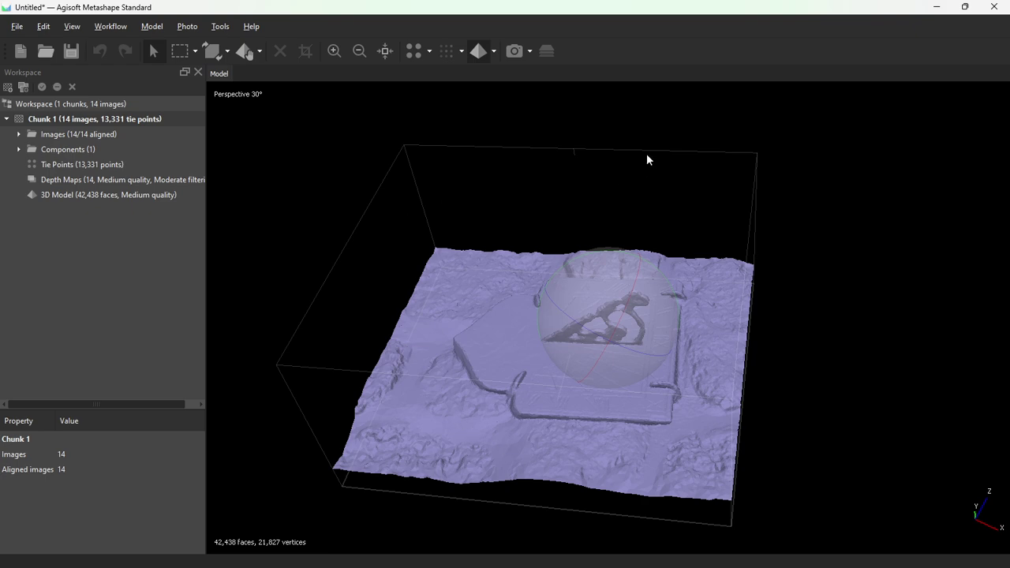
{"action": "left_click", "coordinate": [195, 51]}
{"action": "left_click", "coordinate": [181, 90]}
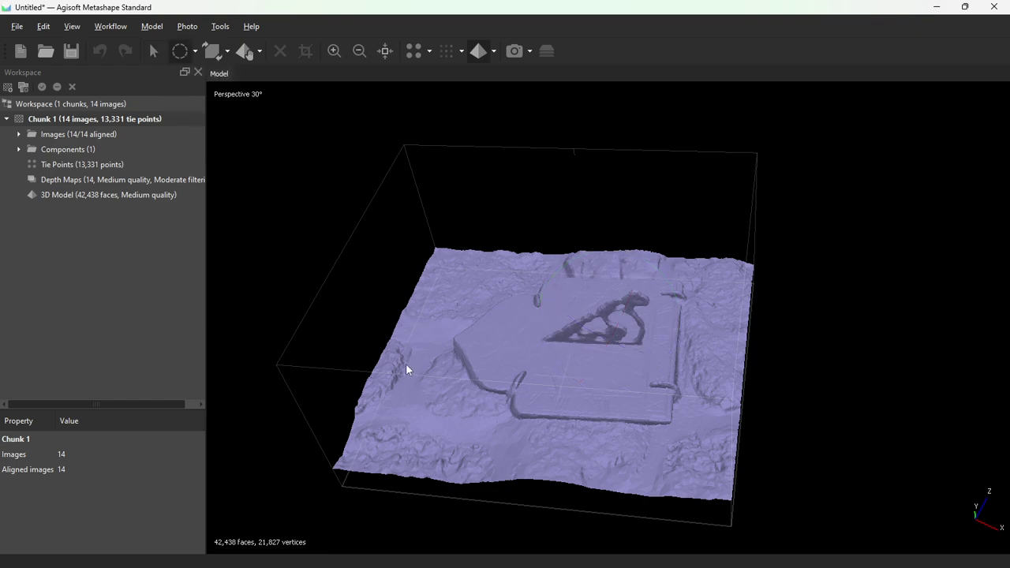
{"action": "left_click_drag", "start_coordinate": [436, 387], "coordinate": [436, 386]}
{"action": "key", "text": "Delete"}
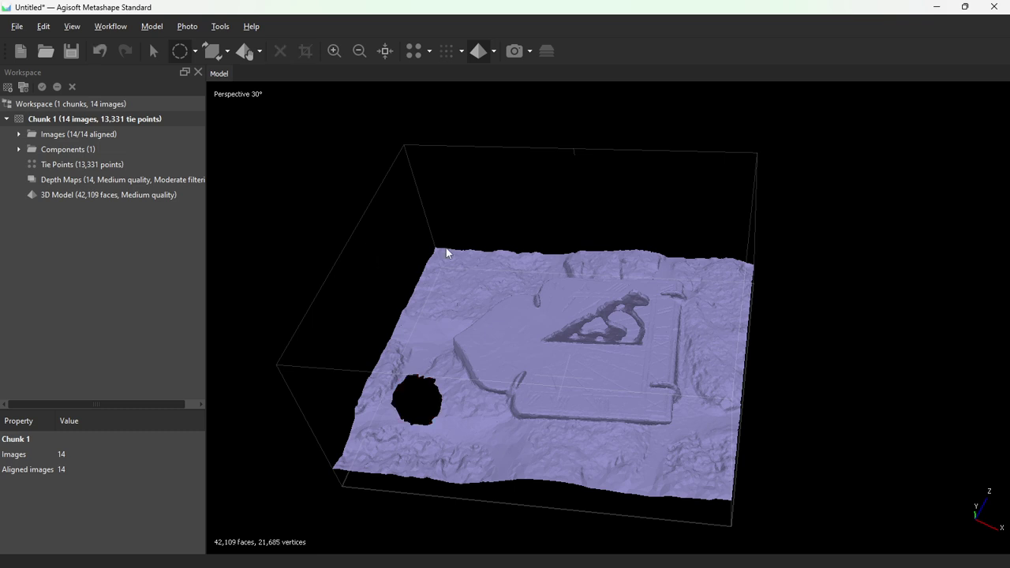
{"action": "left_click", "coordinate": [154, 54]}
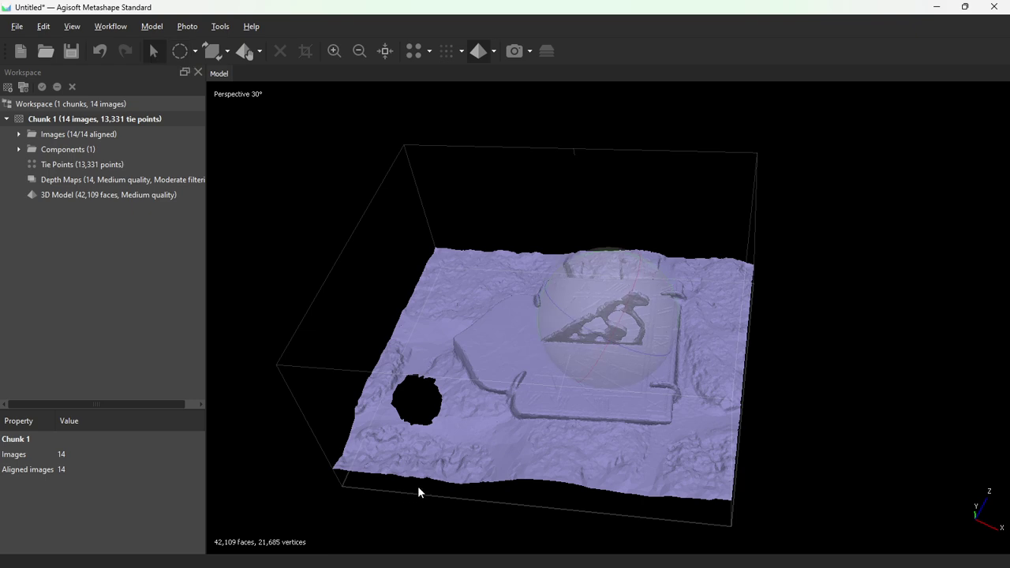
{"action": "left_click_drag", "start_coordinate": [434, 477], "coordinate": [423, 399]}
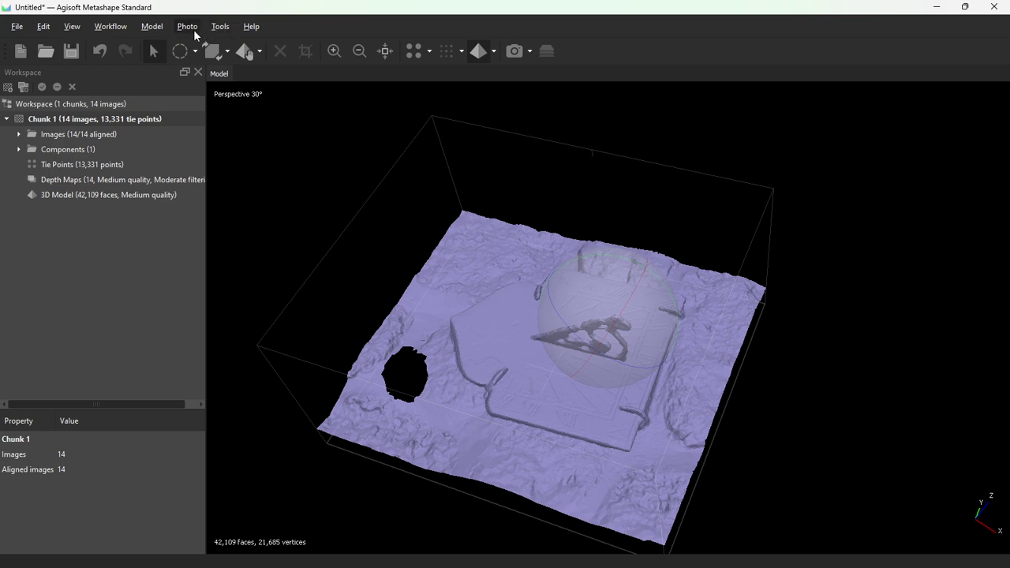
- Generate From Model masks for all 14 images and select the new Masks (14) entry
{"action": "left_click", "coordinate": [220, 27]}
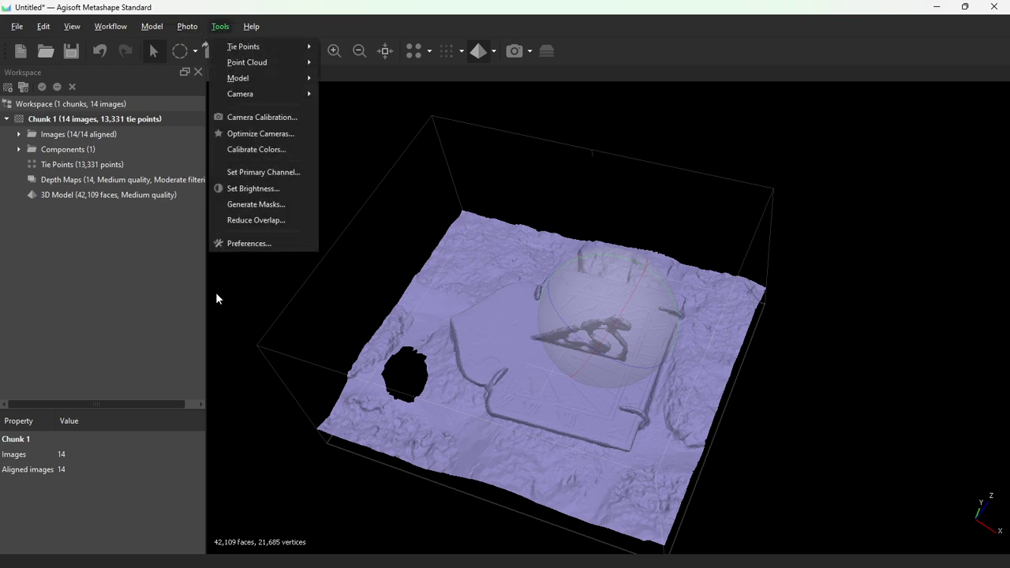
{"action": "left_click", "coordinate": [250, 207]}
{"action": "left_click_drag", "start_coordinate": [461, 202], "coordinate": [212, 144]}
{"action": "left_click", "coordinate": [237, 175]}
{"action": "left_click", "coordinate": [221, 173]}
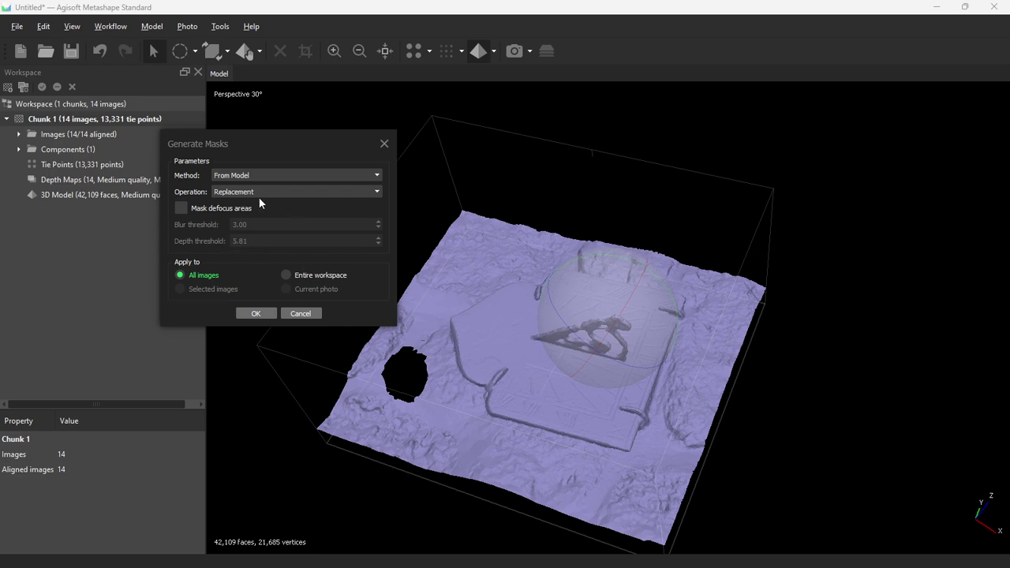
{"action": "left_click", "coordinate": [253, 315]}
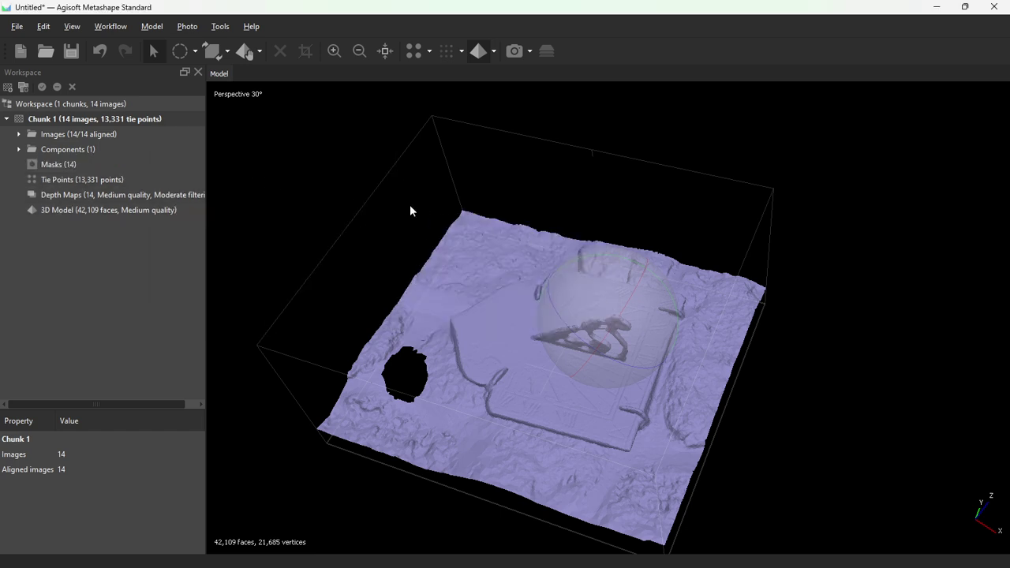
{"action": "left_click", "coordinate": [63, 165]}
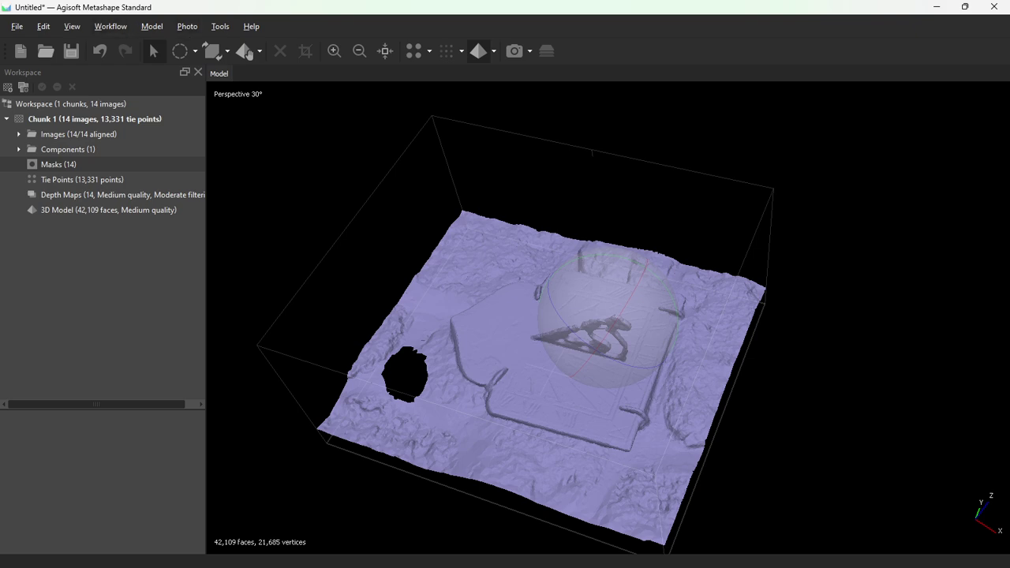
- Export the cameras in COLMAP format as sundial in the Desktop workflow folder
{"action": "left_click", "coordinate": [16, 28]}
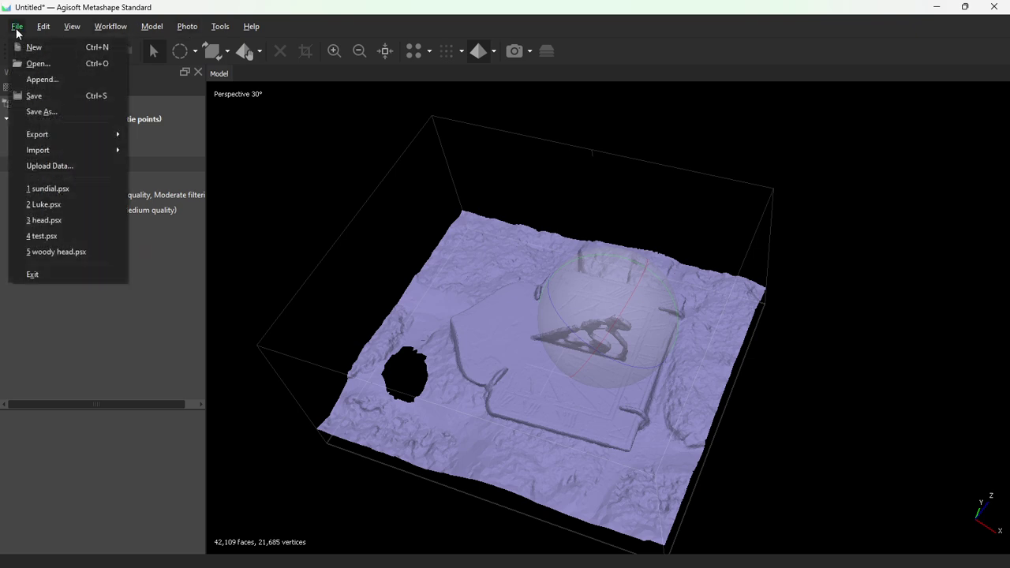
{"action": "mouse_move", "coordinate": [33, 135]}
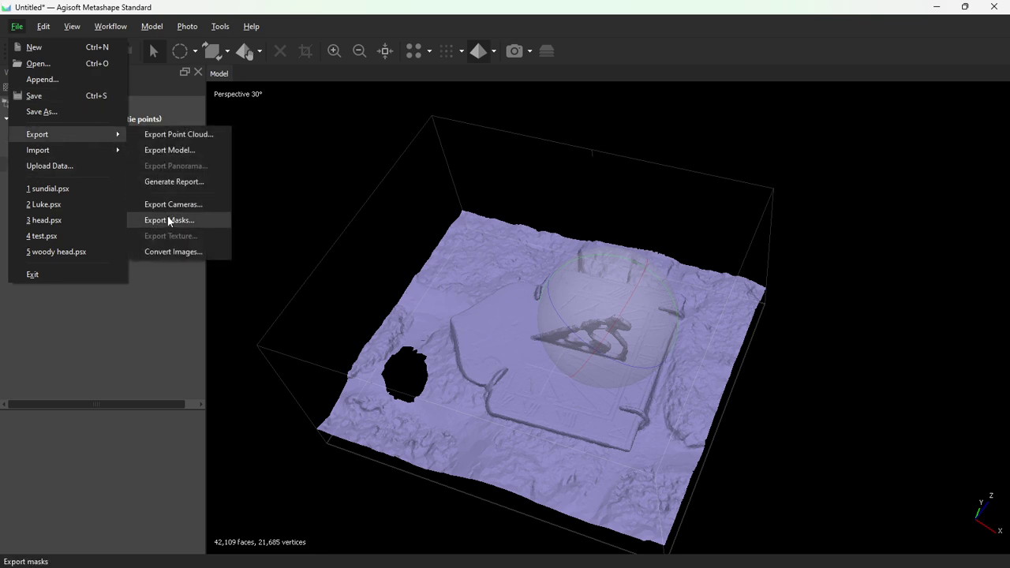
{"action": "left_click", "coordinate": [177, 204]}
{"action": "left_click", "coordinate": [62, 138]}
{"action": "double_click", "coordinate": [202, 131]}
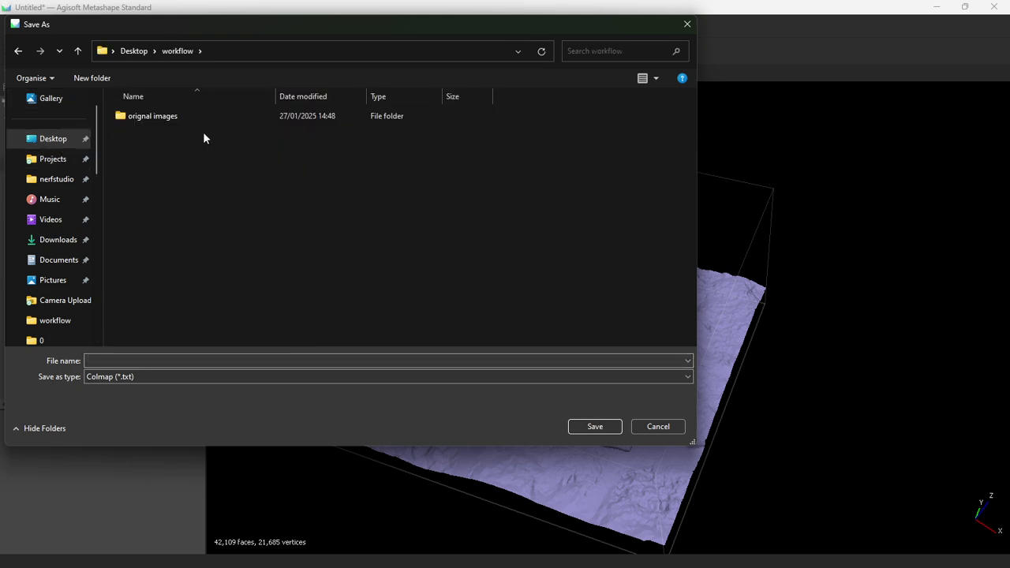
{"action": "left_click", "coordinate": [137, 118]}
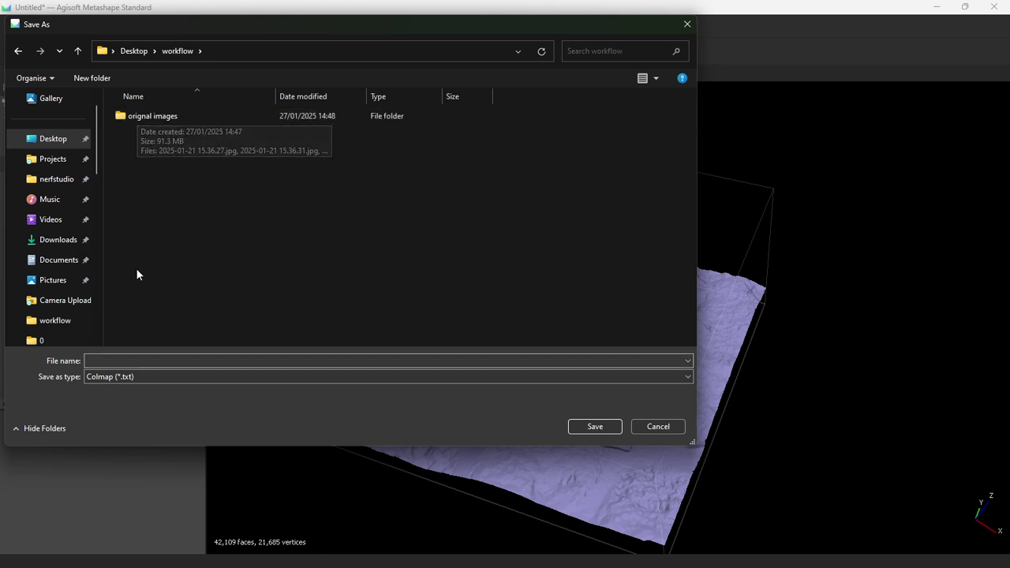
{"action": "left_click", "coordinate": [112, 359]}
{"action": "type", "text": "sundialk"}
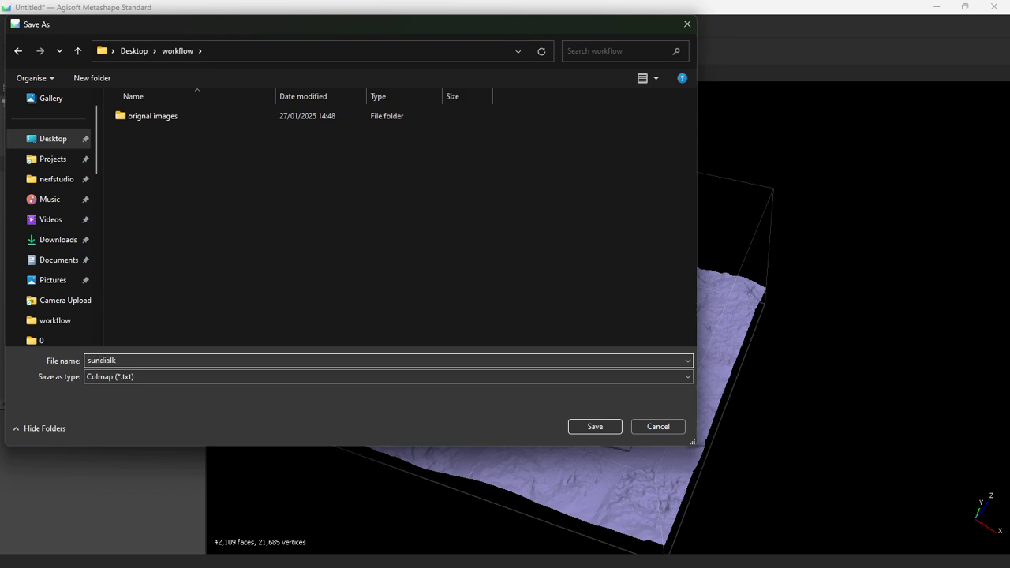
{"action": "key", "text": "BackSpace"}
{"action": "left_click", "coordinate": [616, 426]}
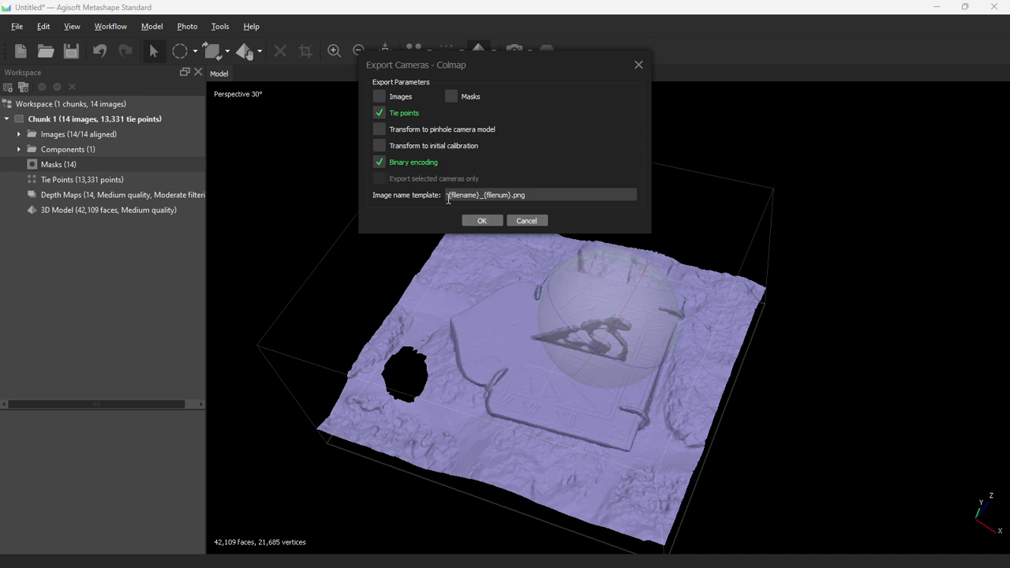
- Confirm the export with tie points, binary encoding and {filename}_{filenum}.png image names
{"action": "left_click_drag", "start_coordinate": [448, 195], "coordinate": [533, 195]}
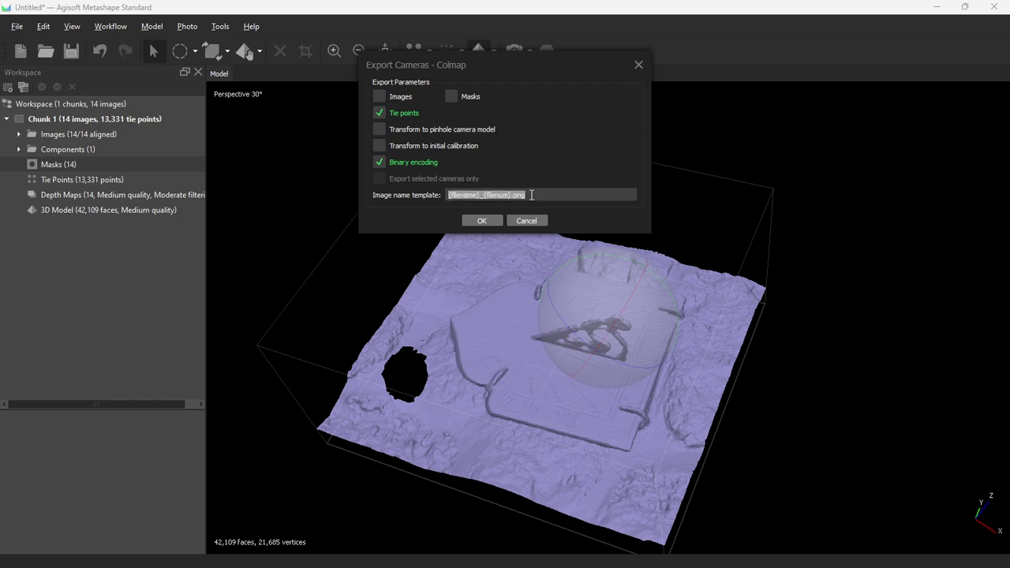
{"action": "left_click", "coordinate": [456, 198]}
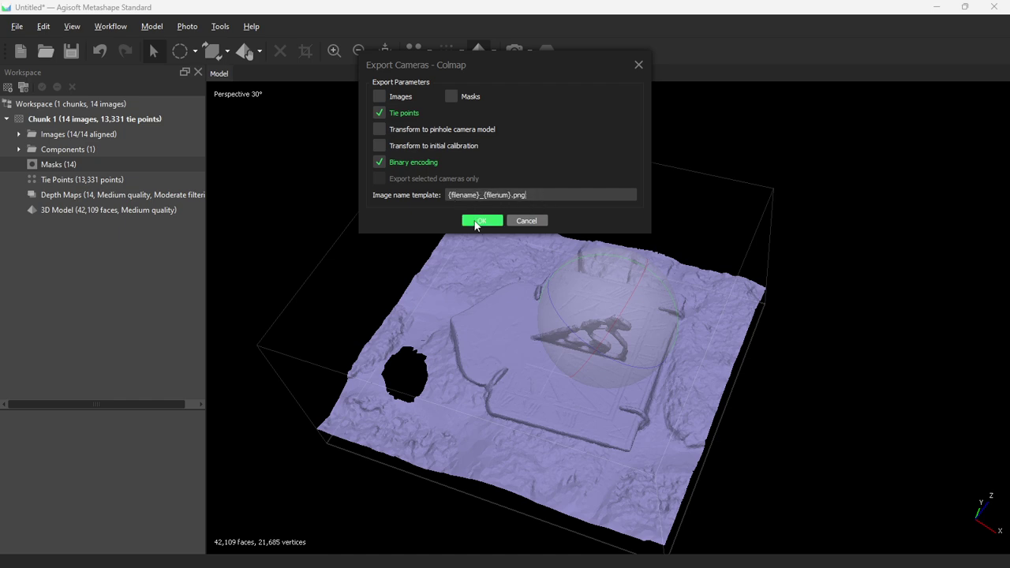
{"action": "left_click", "coordinate": [479, 221]}
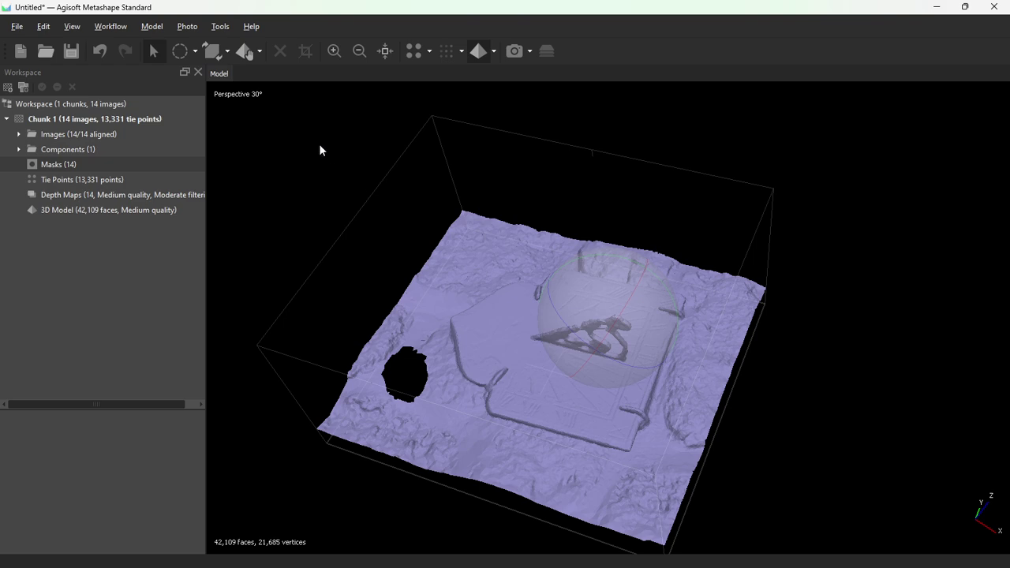
- Set the mask export file type to Image with alpha channel
{"action": "right_click", "coordinate": [46, 163]}
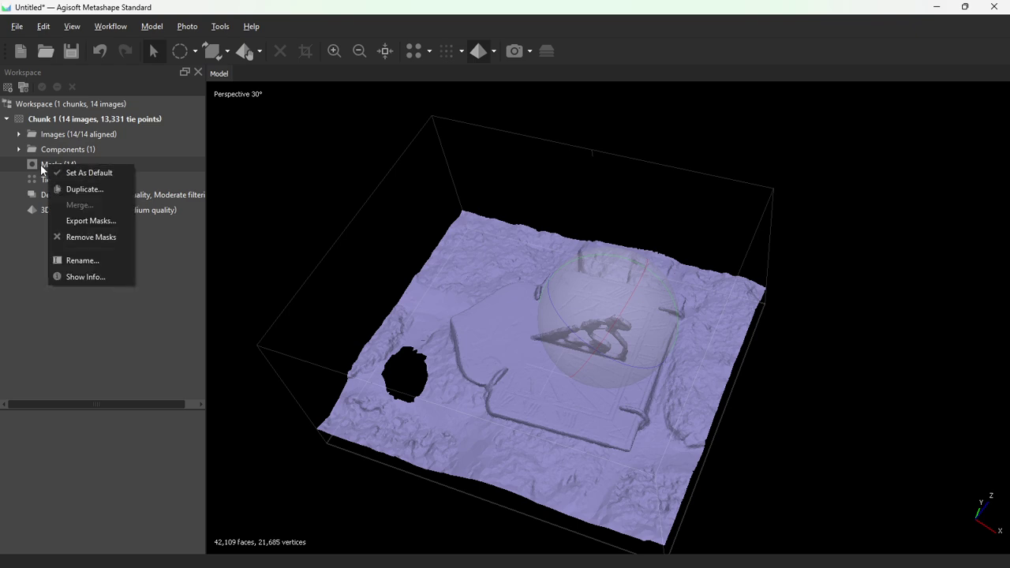
{"action": "left_click", "coordinate": [78, 221]}
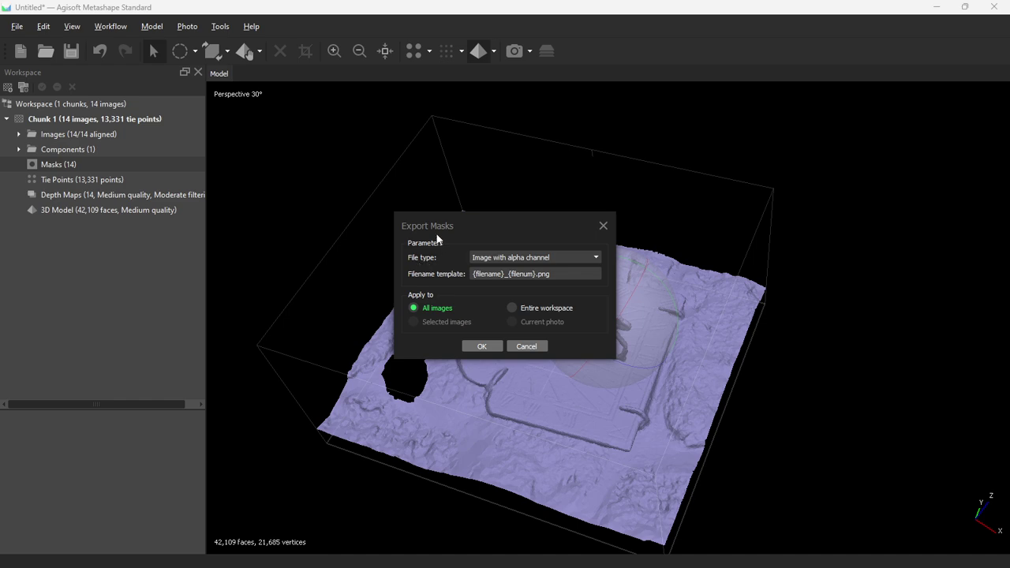
{"action": "left_click_drag", "start_coordinate": [434, 226], "coordinate": [331, 151]}
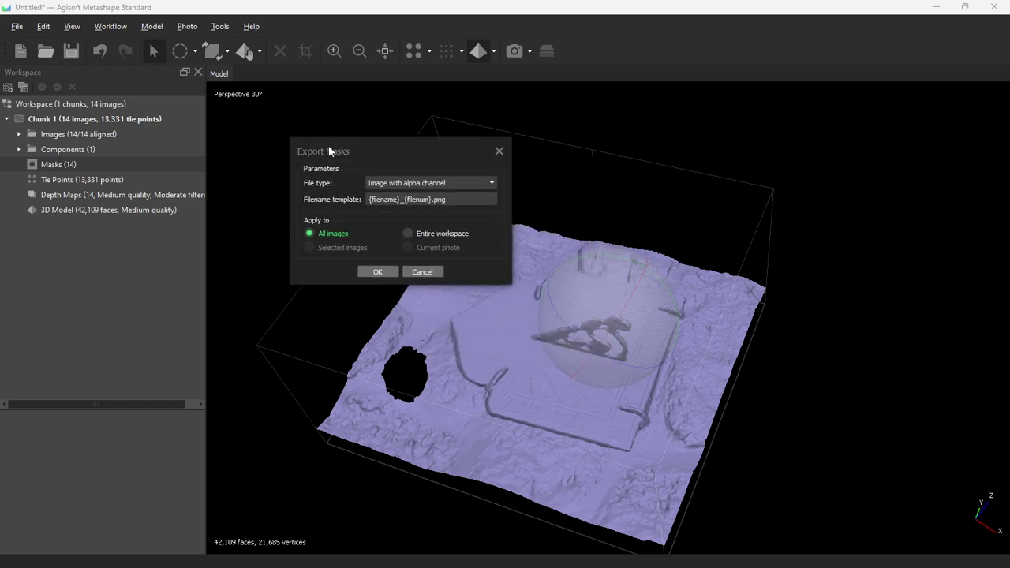
{"action": "left_click", "coordinate": [499, 151]}
{"action": "right_click", "coordinate": [51, 166]}
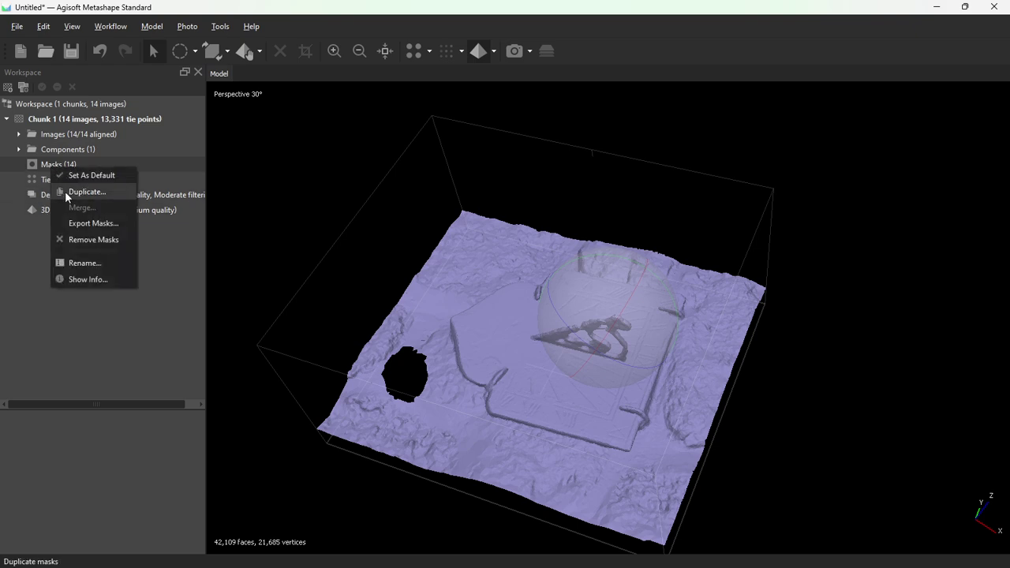
{"action": "left_click", "coordinate": [73, 222]}
{"action": "left_click_drag", "start_coordinate": [450, 216], "coordinate": [324, 121]}
{"action": "left_click", "coordinate": [433, 153]}
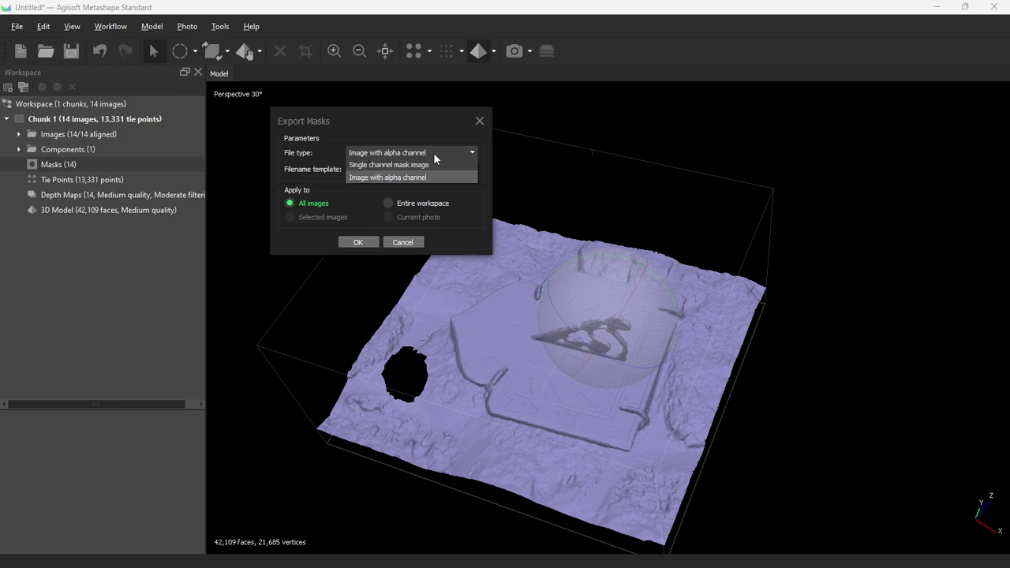
{"action": "left_click", "coordinate": [354, 177]}
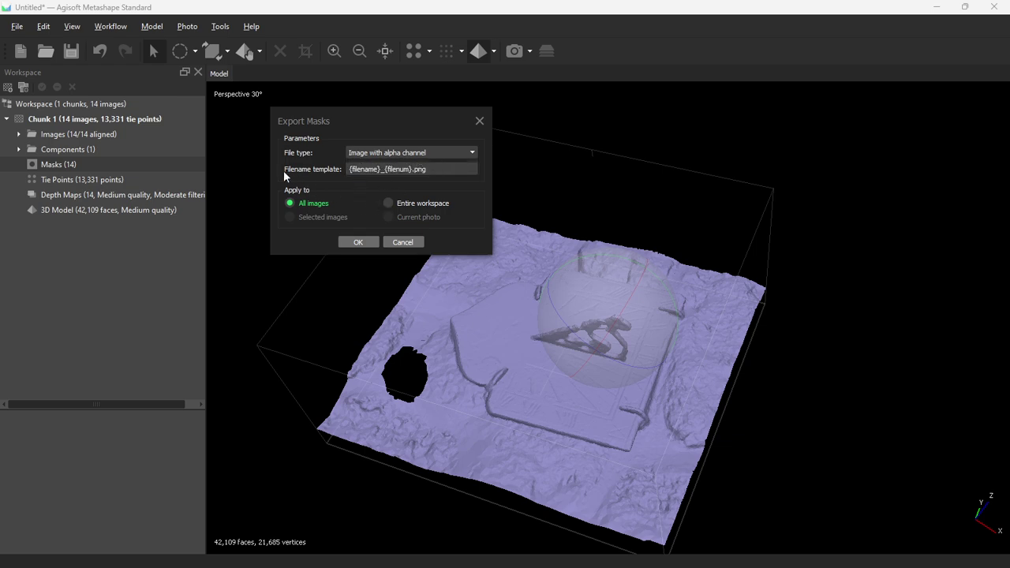
{"action": "left_click_drag", "start_coordinate": [348, 169], "coordinate": [430, 169]}
{"action": "left_click", "coordinate": [402, 169]}
{"action": "left_click_drag", "start_coordinate": [386, 168], "coordinate": [411, 170]}
{"action": "left_click", "coordinate": [393, 171]}
{"action": "left_click", "coordinate": [365, 243]}
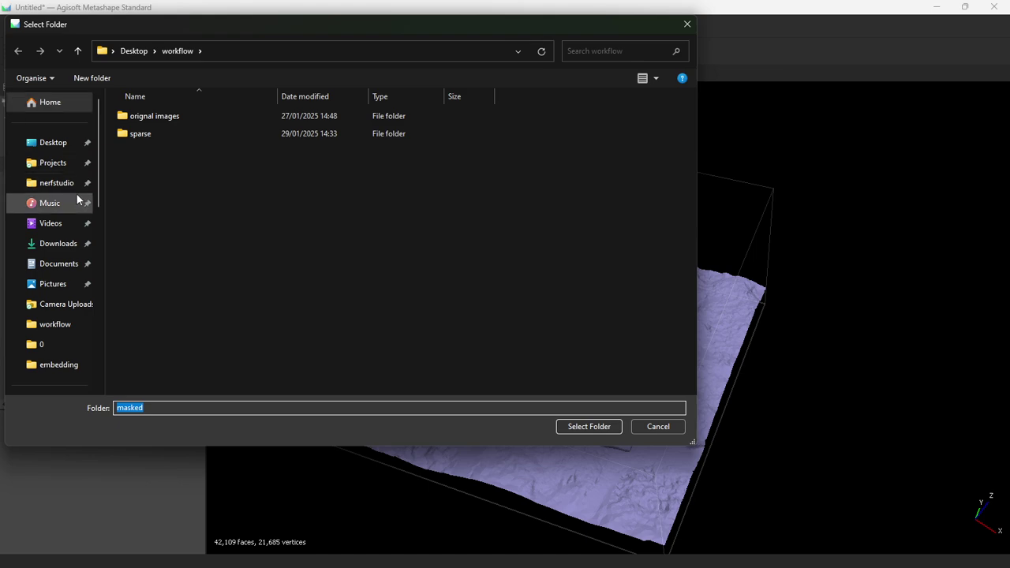
- Create a new 'masked' folder inside workflow and export the masks there
{"action": "left_click", "coordinate": [91, 78]}
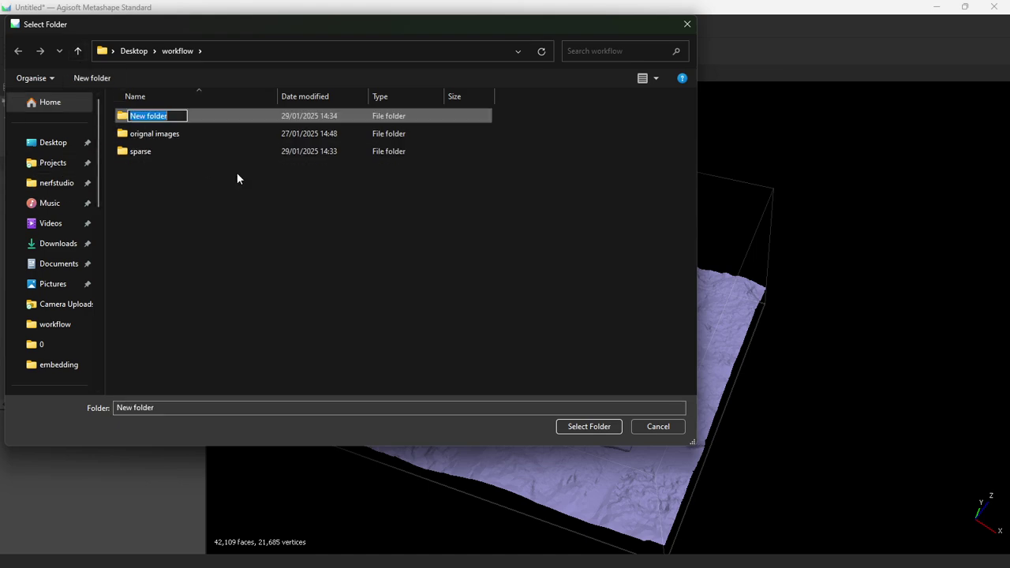
{"action": "type", "text": "masked"}
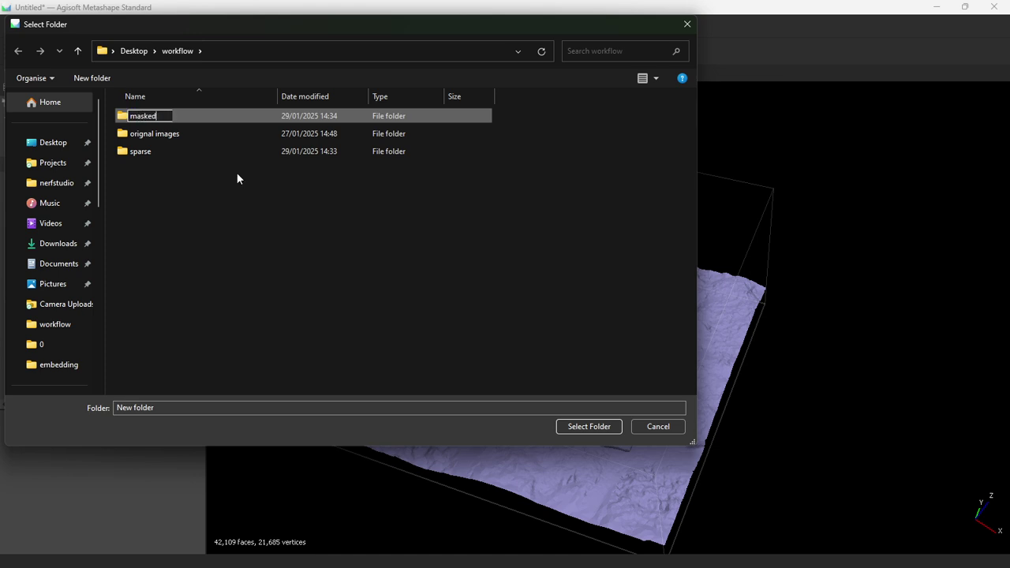
{"action": "key", "text": "Return"}
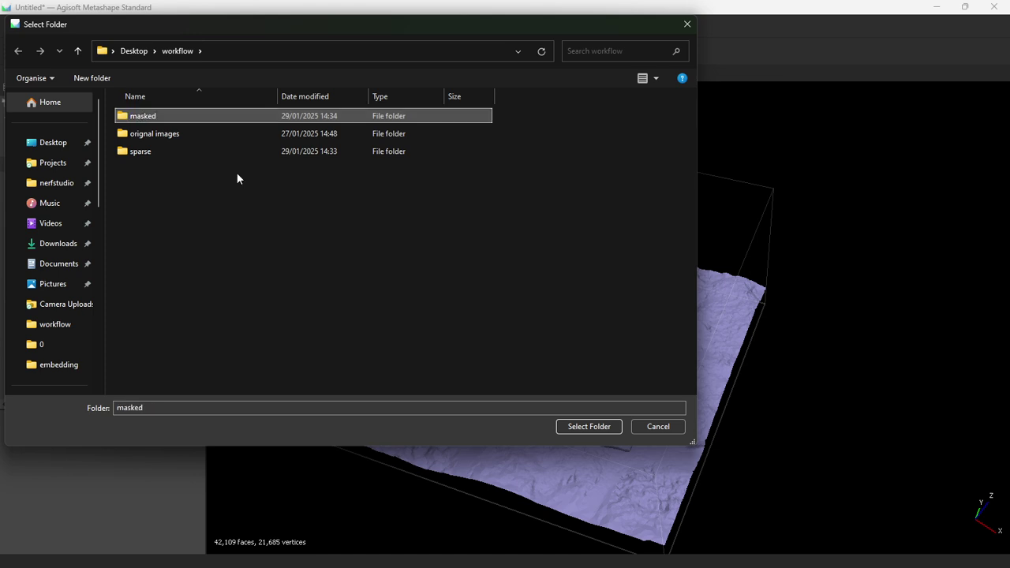
{"action": "left_click", "coordinate": [586, 427]}
- Open the masked folder in File Explorer and view the first PNG in Photos
{"action": "left_click", "coordinate": [410, 298]}
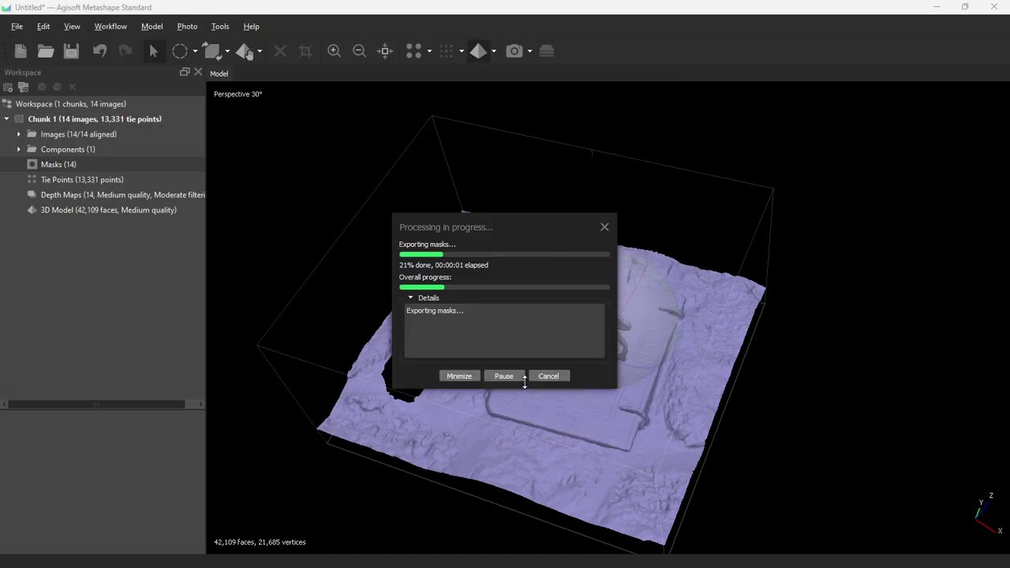
{"action": "mouse_move", "coordinate": [660, 547]}
{"action": "left_click", "coordinate": [616, 553]}
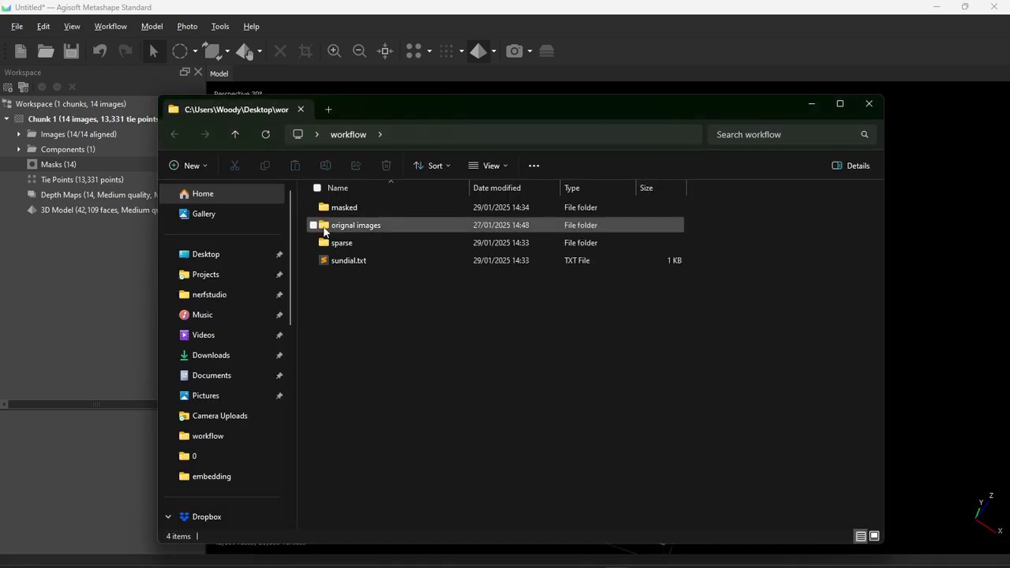
{"action": "left_click", "coordinate": [324, 210]}
{"action": "double_click", "coordinate": [325, 211]}
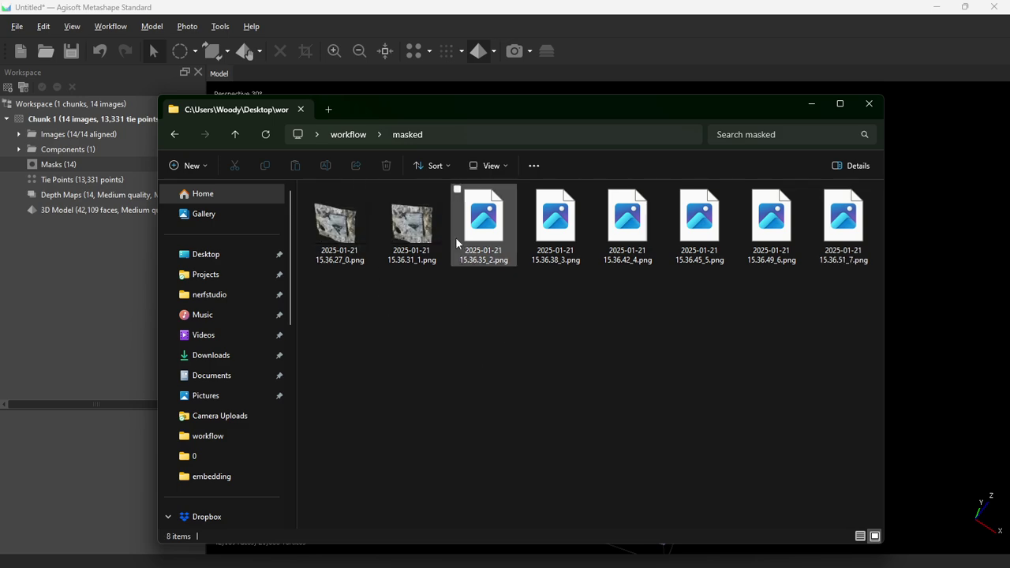
{"action": "left_click", "coordinate": [335, 241]}
{"action": "double_click", "coordinate": [335, 240]}
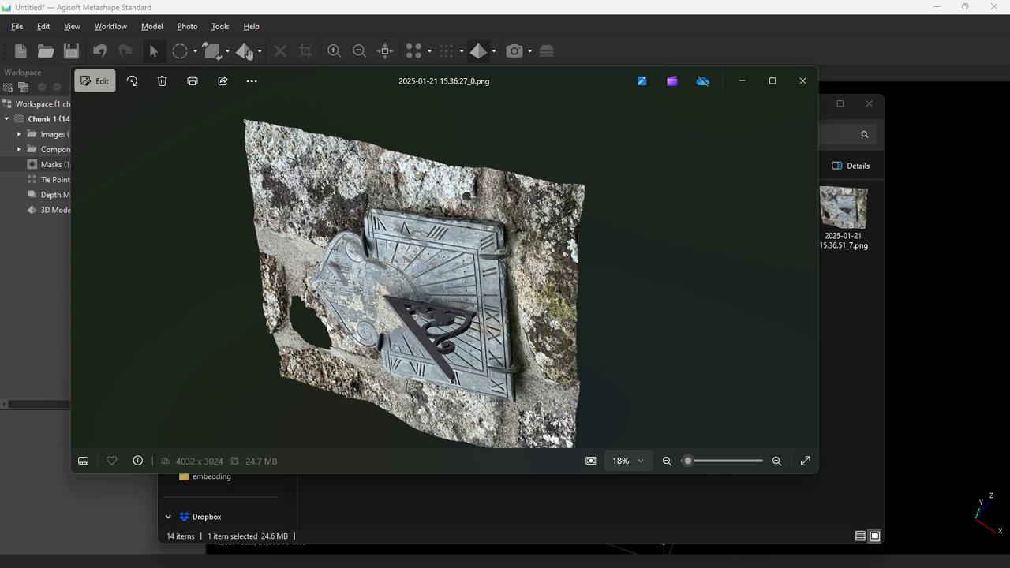
- Step through the alpha-masked sundial images, then close the Photos viewer
{"action": "key", "text": "Right"}
{"action": "key", "text": "Right"}
{"action": "key", "text": "Right"}
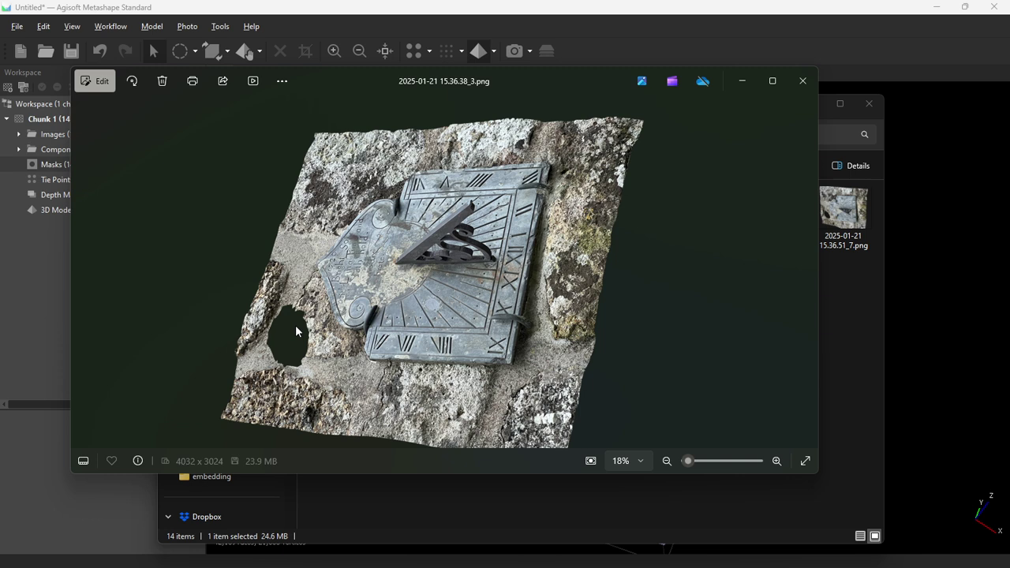
{"action": "key", "text": "Right"}
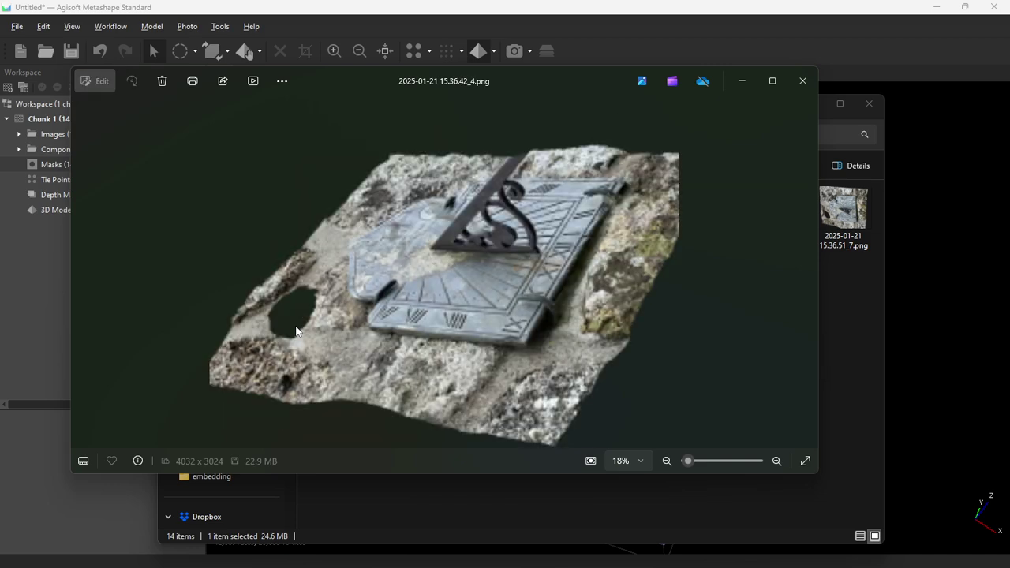
{"action": "key", "text": "Right"}
{"action": "key", "text": "Left"}
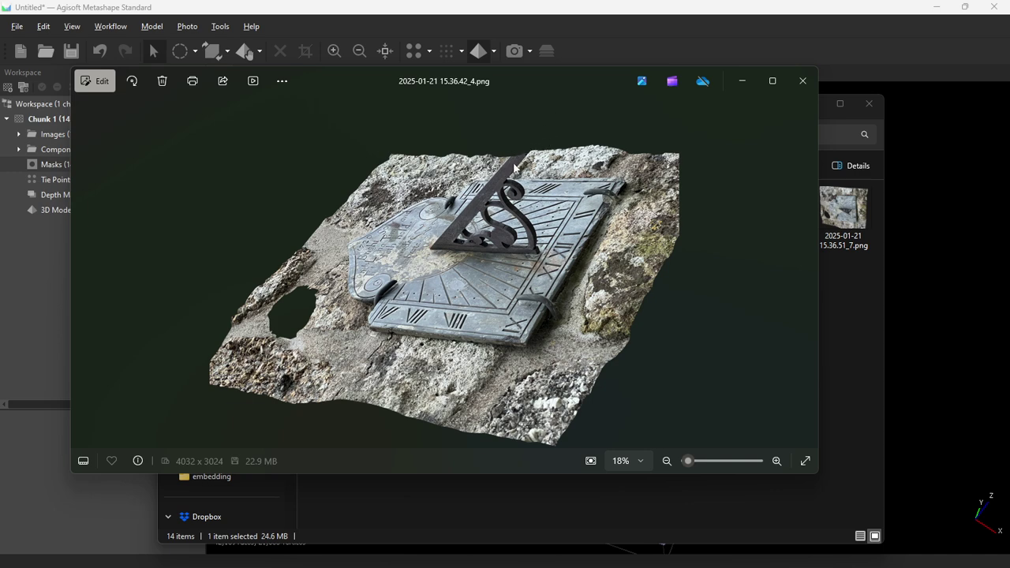
{"action": "key", "text": "Right"}
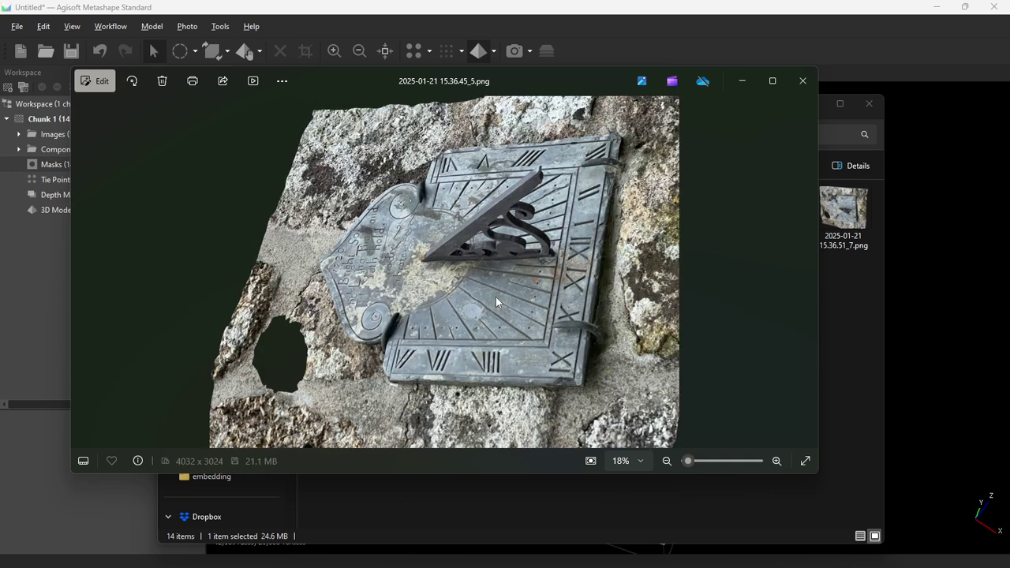
{"action": "key", "text": "Right"}
{"action": "key", "text": "Right"}
{"action": "key", "text": "Right"}
{"action": "key", "text": "Right"}
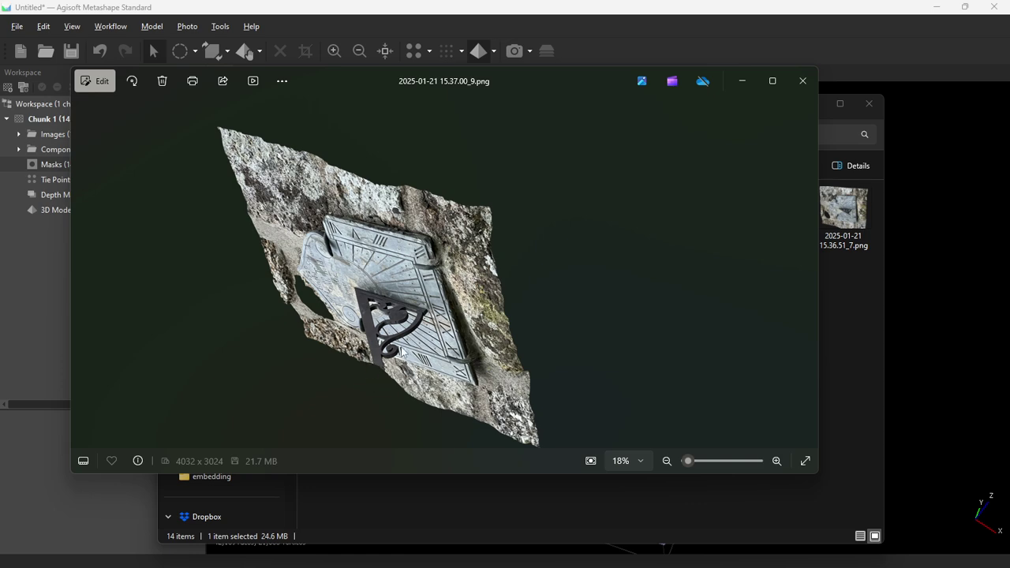
{"action": "key", "text": "Right"}
{"action": "key", "text": "Left"}
{"action": "key", "text": "Left"}
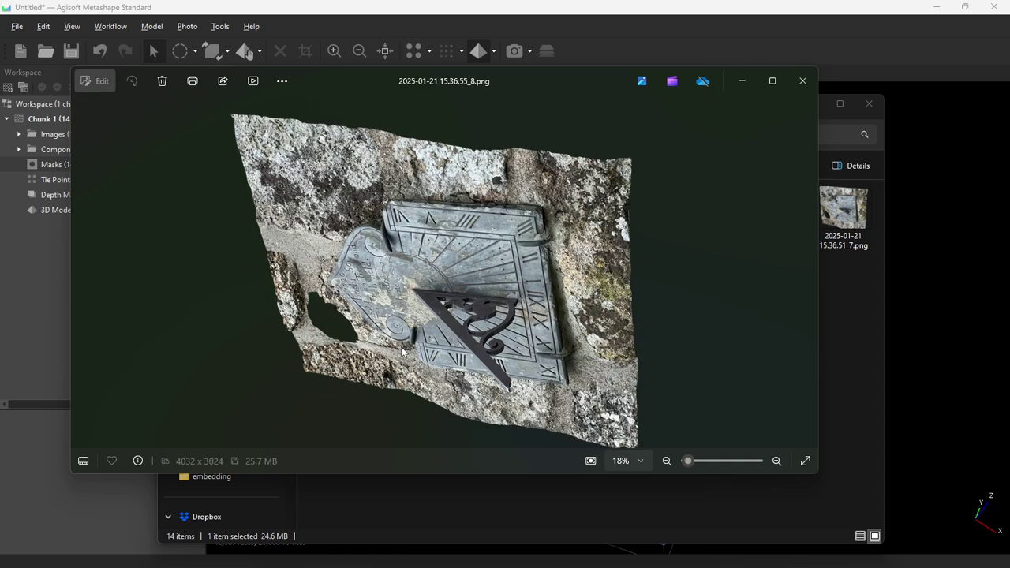
{"action": "key", "text": "Right"}
{"action": "key", "text": "Right"}
{"action": "key", "text": "Left"}
{"action": "key", "text": "Right"}
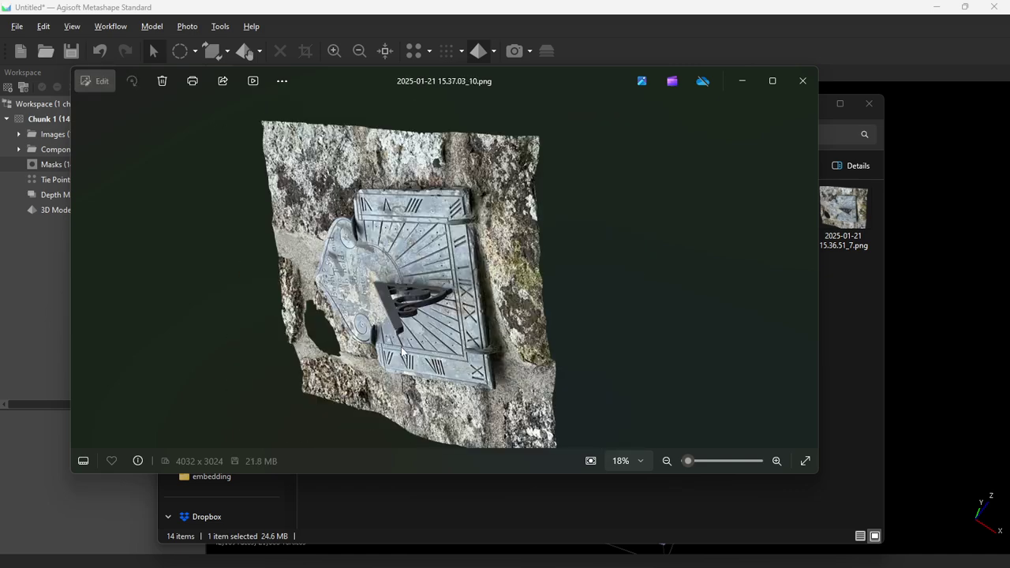
{"action": "key", "text": "Right"}
{"action": "key", "text": "Right"}
{"action": "key", "text": "Right"}
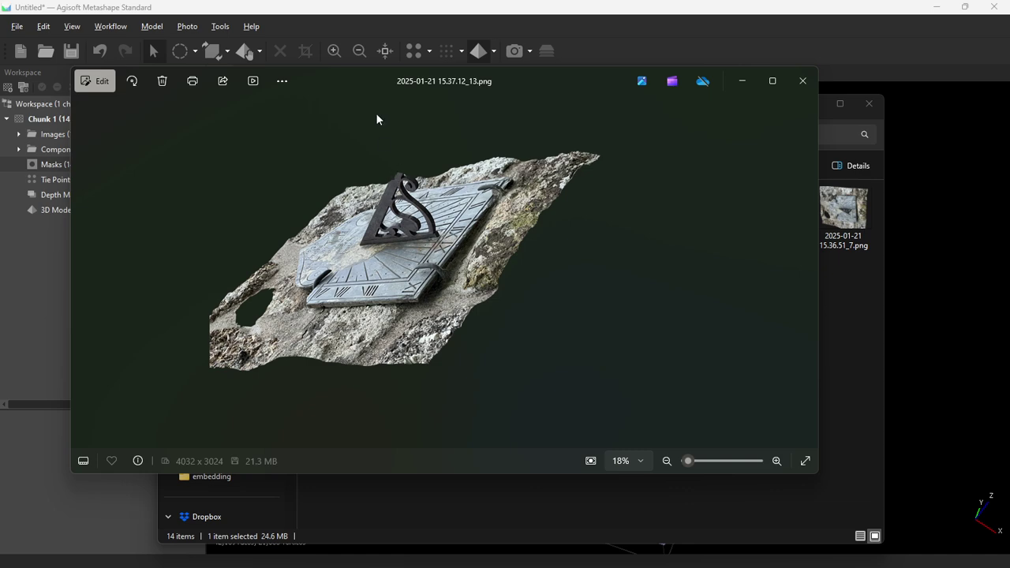
{"action": "key", "text": "Right"}
{"action": "key", "text": "Right"}
{"action": "key", "text": "Left"}
{"action": "key", "text": "Left"}
{"action": "left_click", "coordinate": [803, 81]}
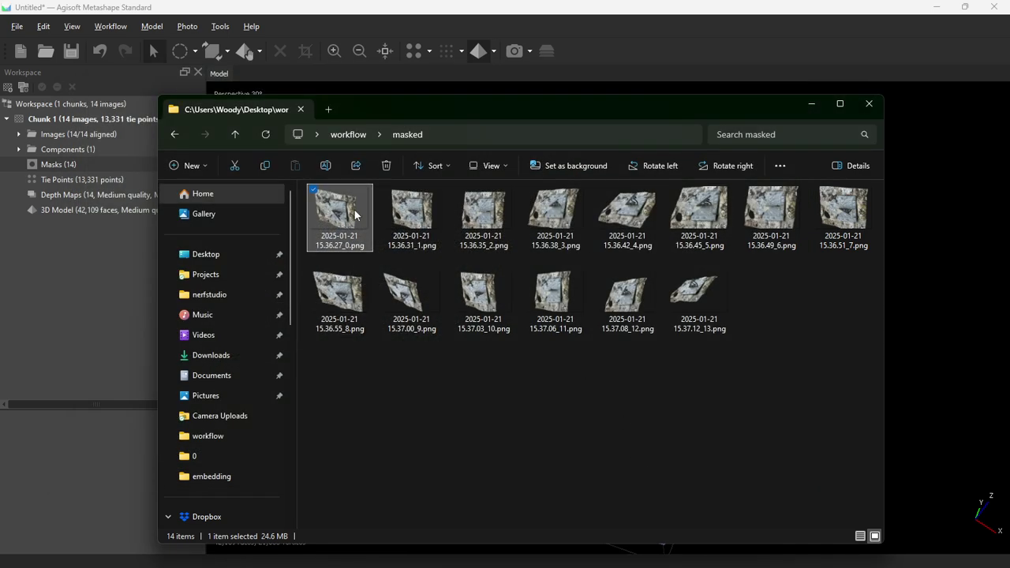
- Launch Jawset Postshot from the Windows search
{"action": "left_click", "coordinate": [352, 140]}
{"action": "left_click", "coordinate": [366, 552]}
{"action": "type", "text": "posts"}
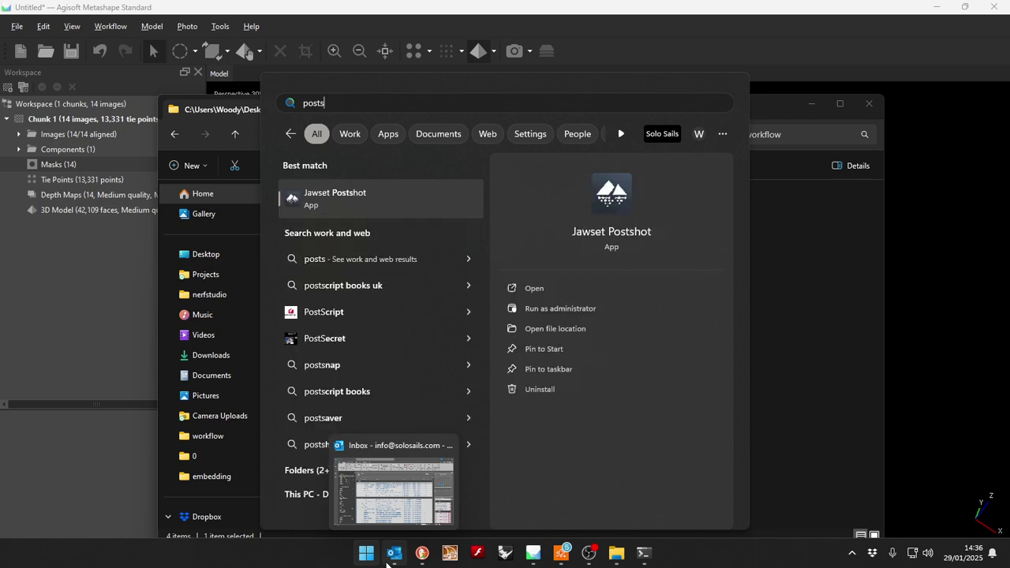
{"action": "key", "text": "Return"}
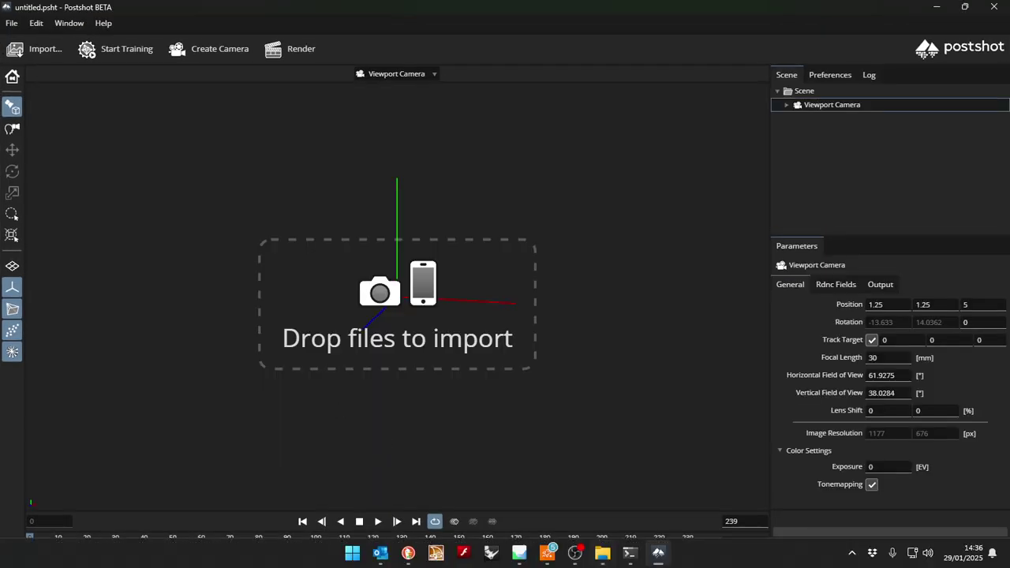
- Check the COLMAP files in sparse/0, then drag the masked and sparse folders onto Postshot
{"action": "left_click", "coordinate": [602, 552]}
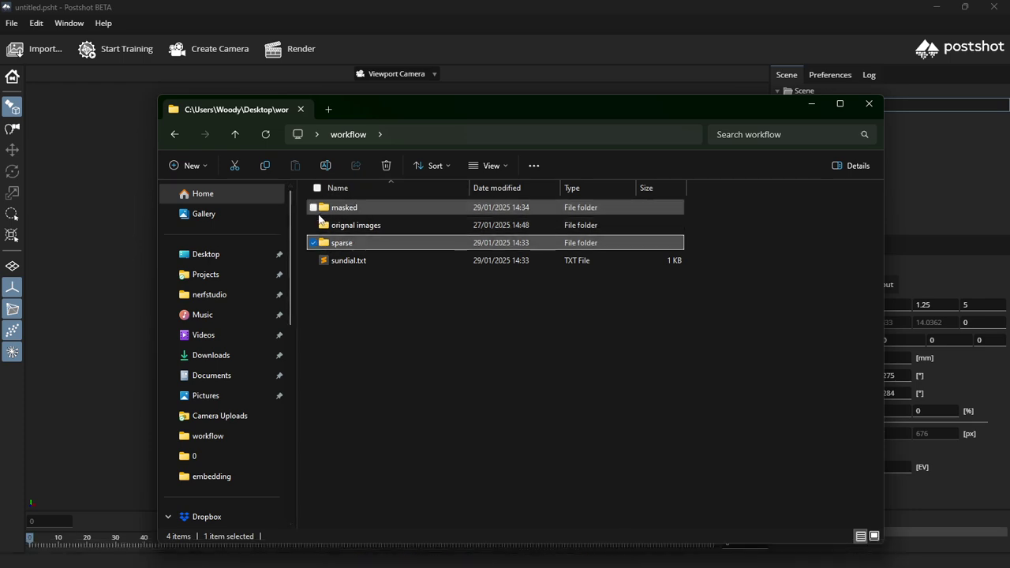
{"action": "left_click", "coordinate": [333, 244]}
{"action": "double_click", "coordinate": [331, 244]}
{"action": "double_click", "coordinate": [348, 207]}
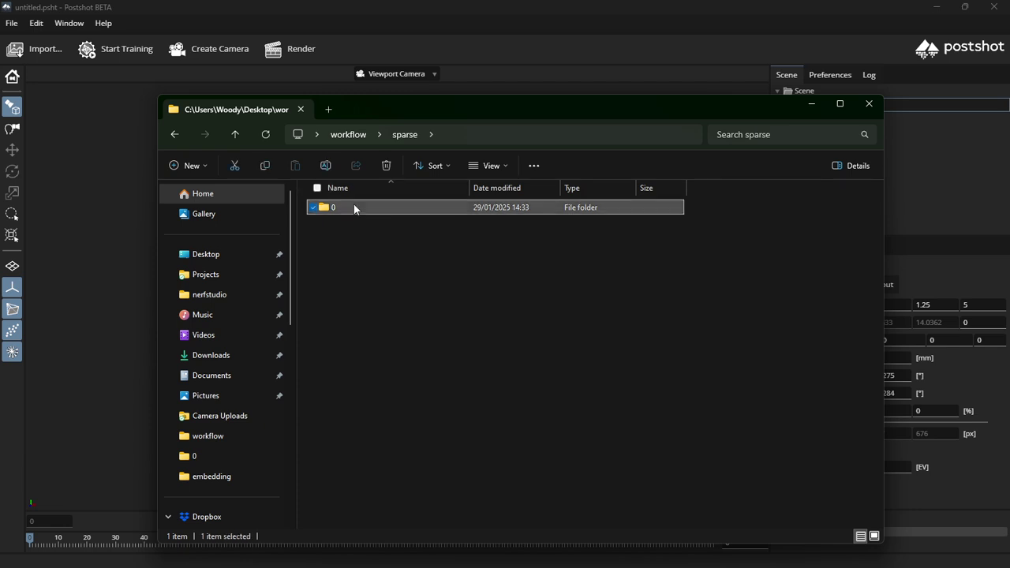
{"action": "left_click", "coordinate": [353, 136]}
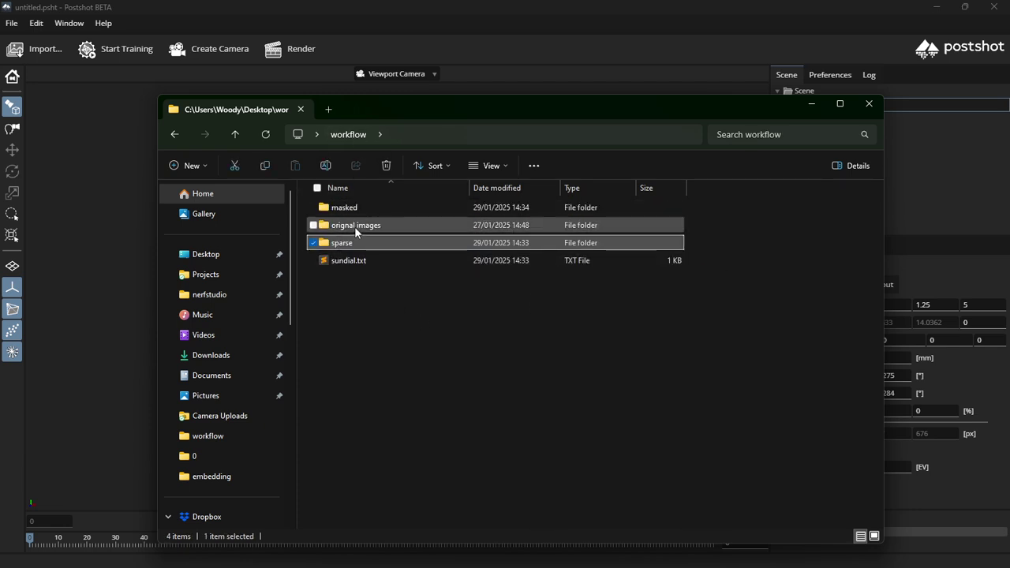
{"action": "left_click", "coordinate": [328, 214], "text": "ctrl"}
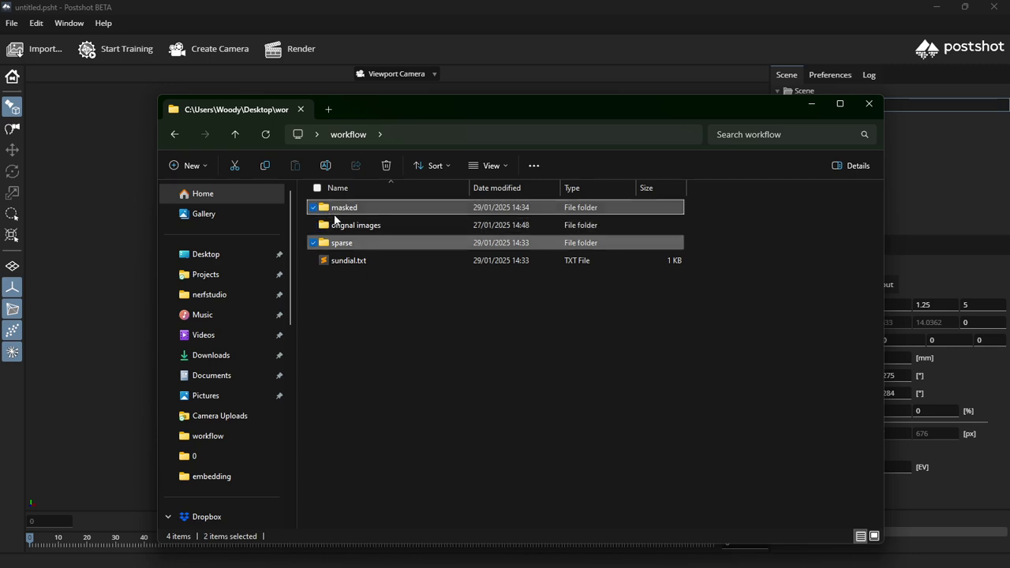
{"action": "left_click_drag", "start_coordinate": [323, 209], "coordinate": [81, 270]}
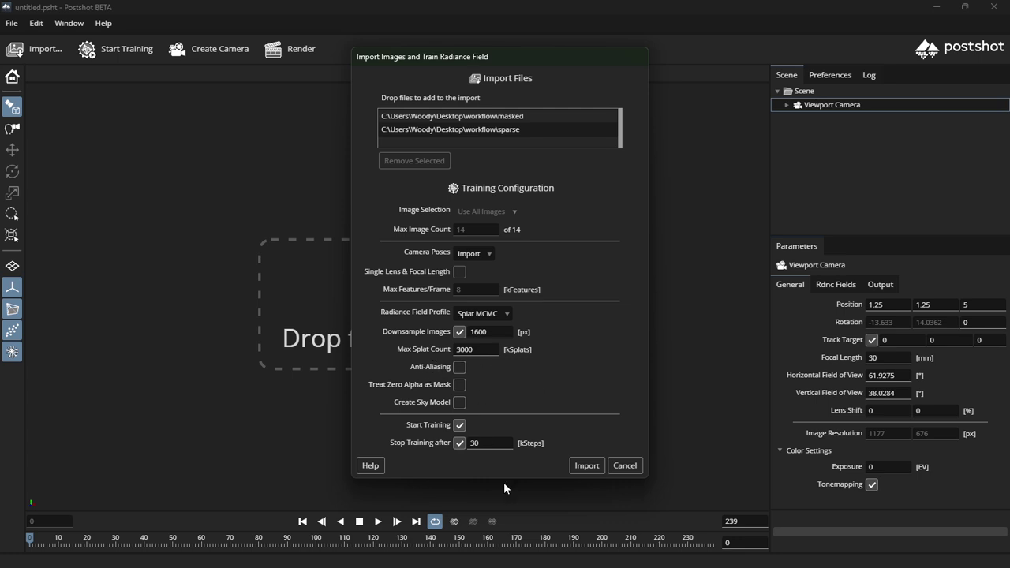
- Confirm the import of 14 masked images with camera poses to start Splat MCMC training
{"action": "left_click", "coordinate": [582, 465]}
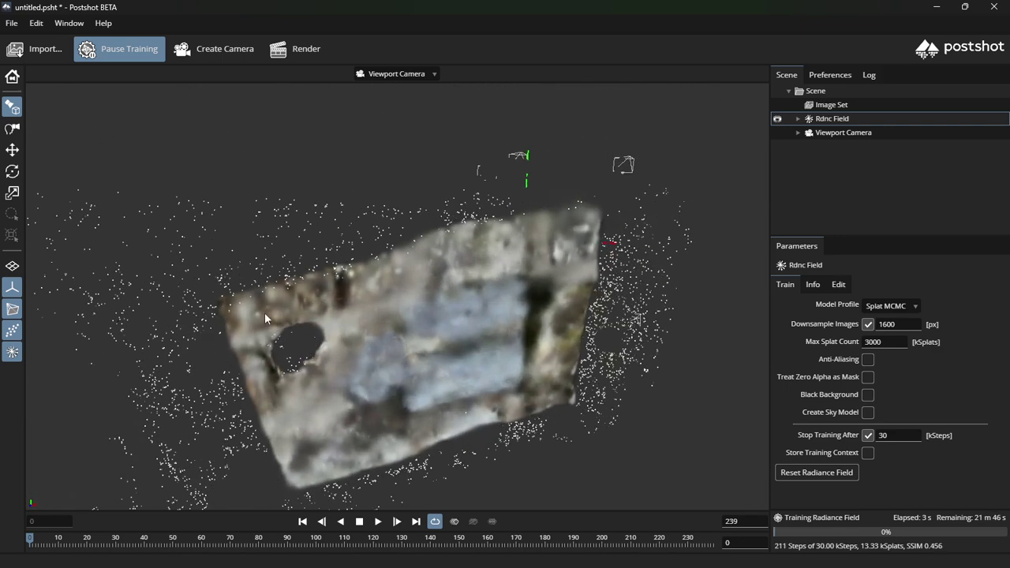
- Align the field's up vector and hide sparse points, then frame the sundial splat
{"action": "left_click", "coordinate": [837, 284]}
{"action": "left_click", "coordinate": [845, 369]}
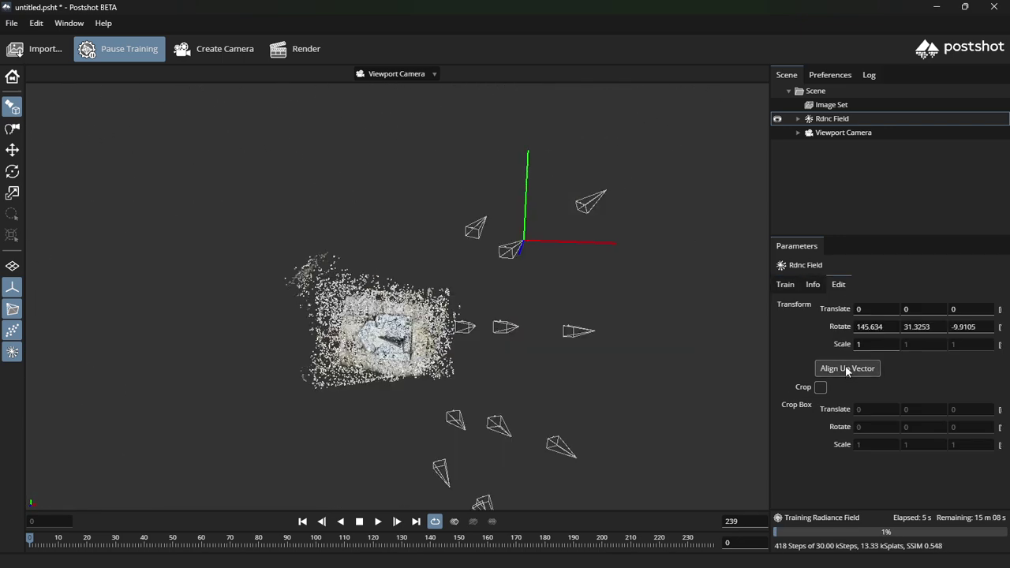
{"action": "left_click", "coordinate": [12, 332]}
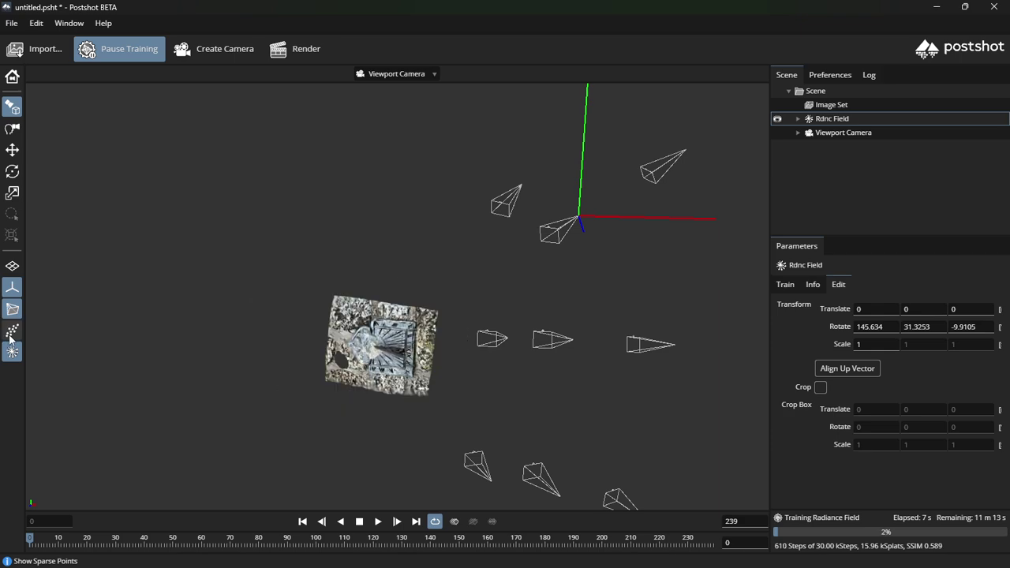
{"action": "left_click_drag", "start_coordinate": [300, 339], "coordinate": [391, 338]}
{"action": "scroll", "coordinate": [392, 337], "scroll_direction": "up", "scroll_amount": 5}
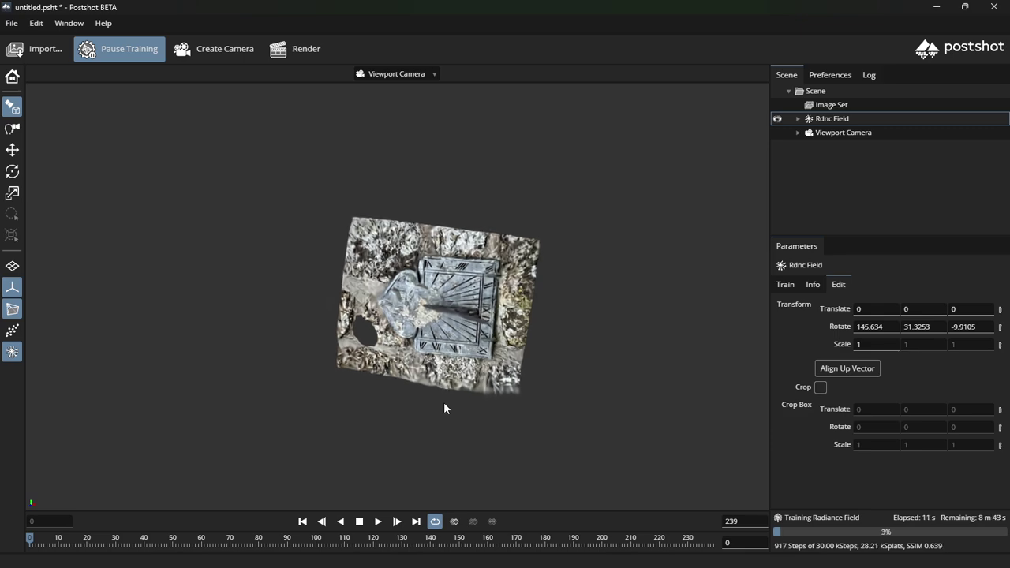
{"action": "left_click_drag", "start_coordinate": [445, 407], "coordinate": [399, 562]}
{"action": "scroll", "coordinate": [552, 212], "scroll_direction": "up", "scroll_amount": 1}
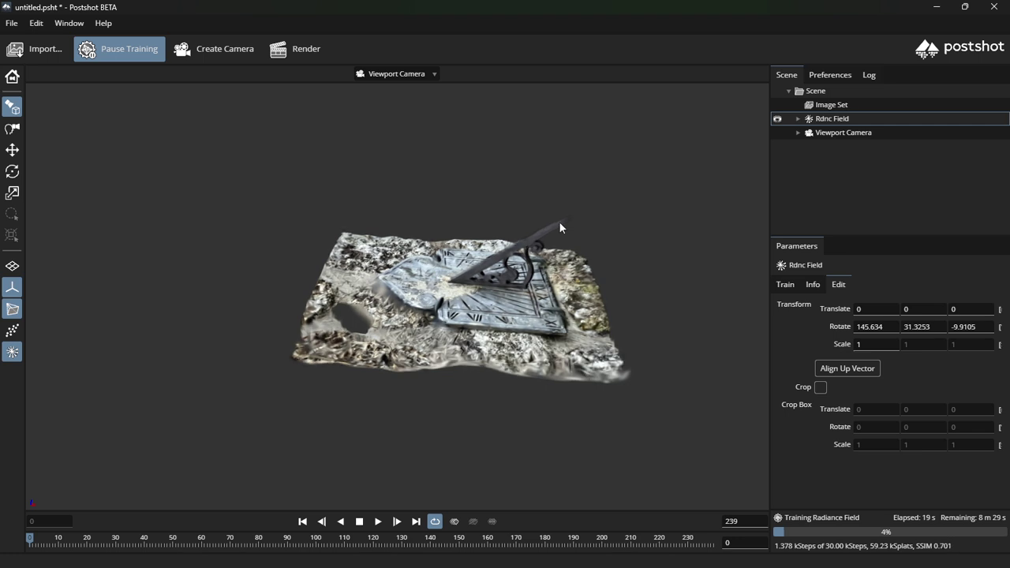
{"action": "scroll", "coordinate": [574, 229], "scroll_direction": "up", "scroll_amount": 2}
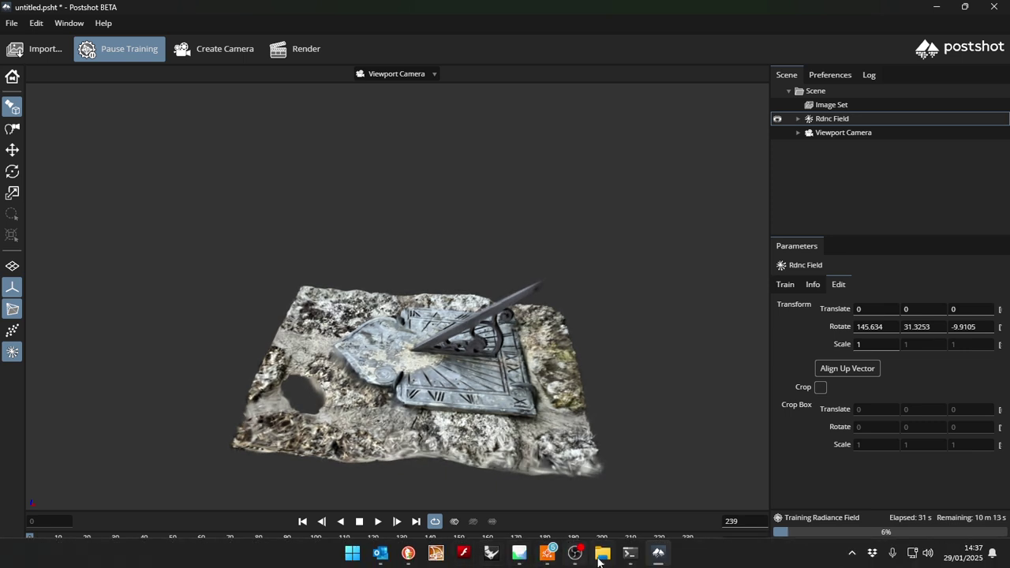
- View masked image 2025-01-21 15.37.12_13.png in Photos, then return to Metashape
{"action": "left_click", "coordinate": [600, 554]}
{"action": "left_click", "coordinate": [355, 207], "text": "ctrl"}
{"action": "double_click", "coordinate": [356, 208]}
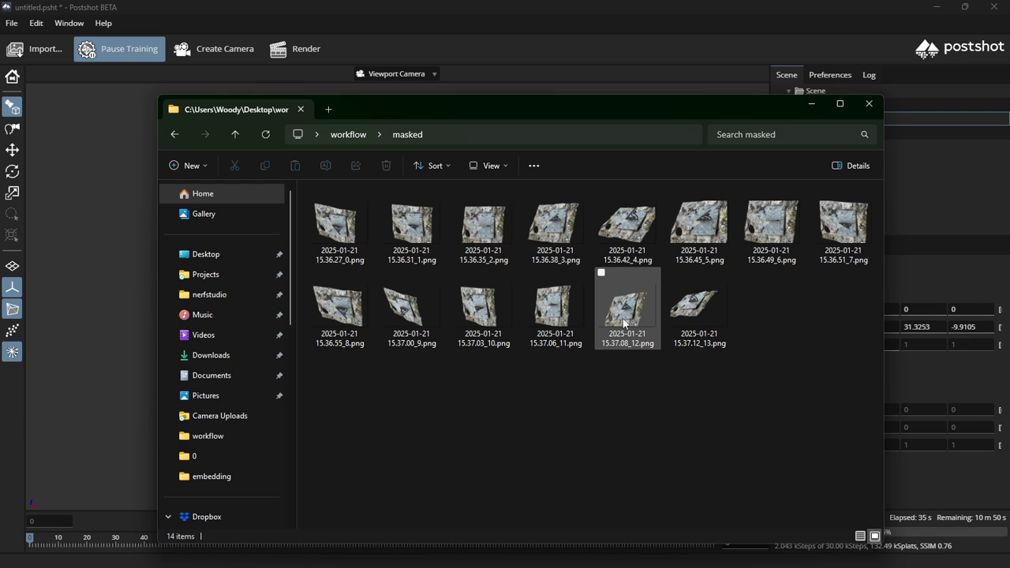
{"action": "double_click", "coordinate": [670, 311]}
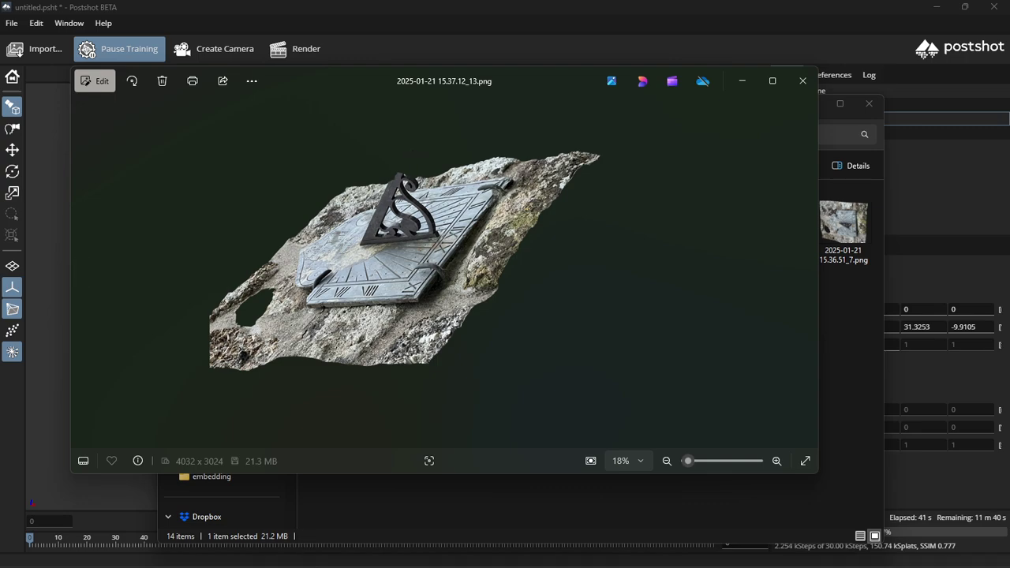
{"action": "left_click", "coordinate": [506, 556]}
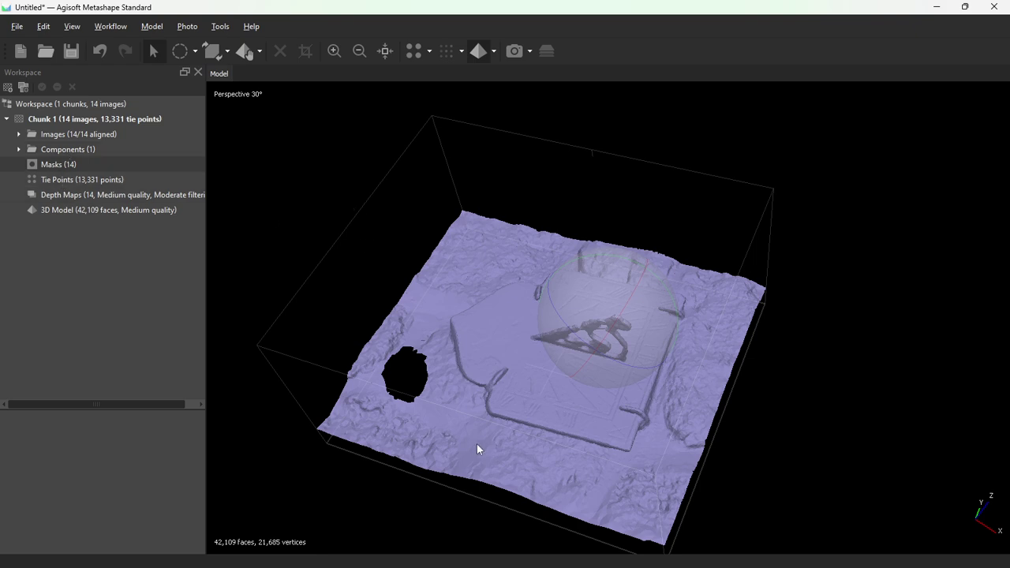
- Orbit the sundial mesh, toggle to the tie-point cloud, then back to the solid model
{"action": "left_click_drag", "start_coordinate": [477, 449], "coordinate": [670, 287]}
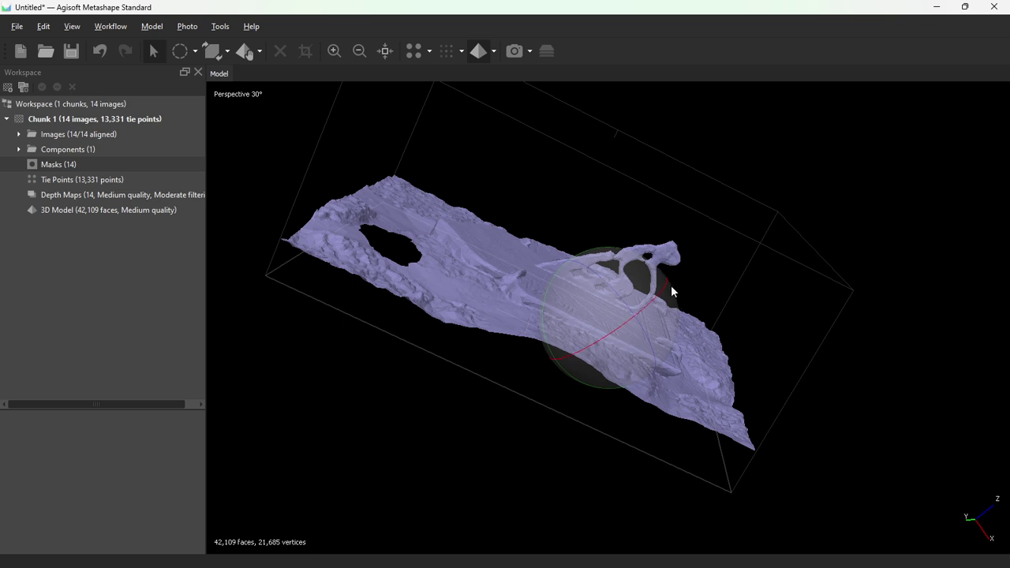
{"action": "left_click", "coordinate": [410, 51]}
{"action": "scroll", "coordinate": [733, 252], "scroll_direction": "up", "scroll_amount": 5}
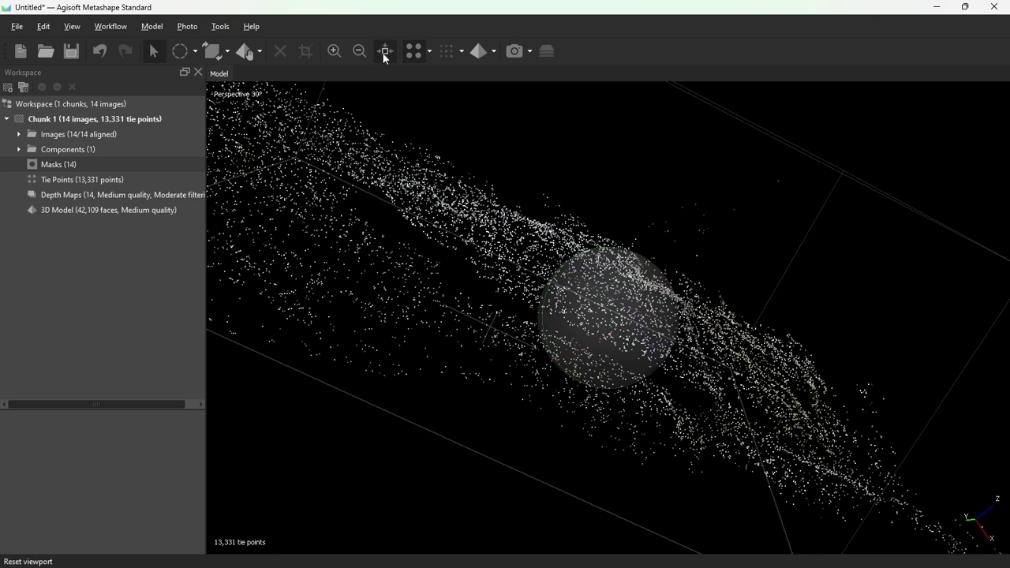
{"action": "left_click", "coordinate": [479, 51]}
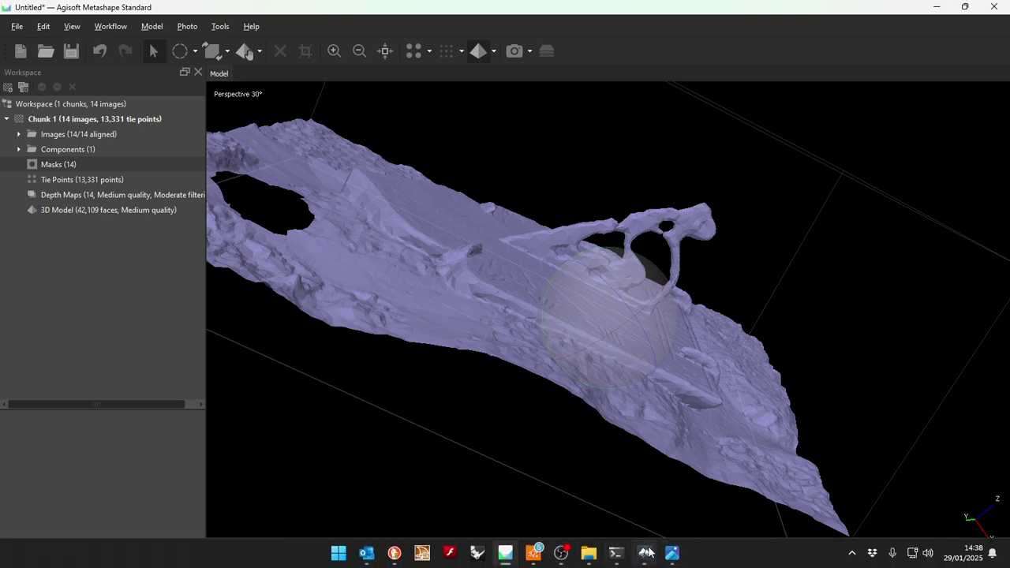
{"action": "left_click", "coordinate": [644, 552]}
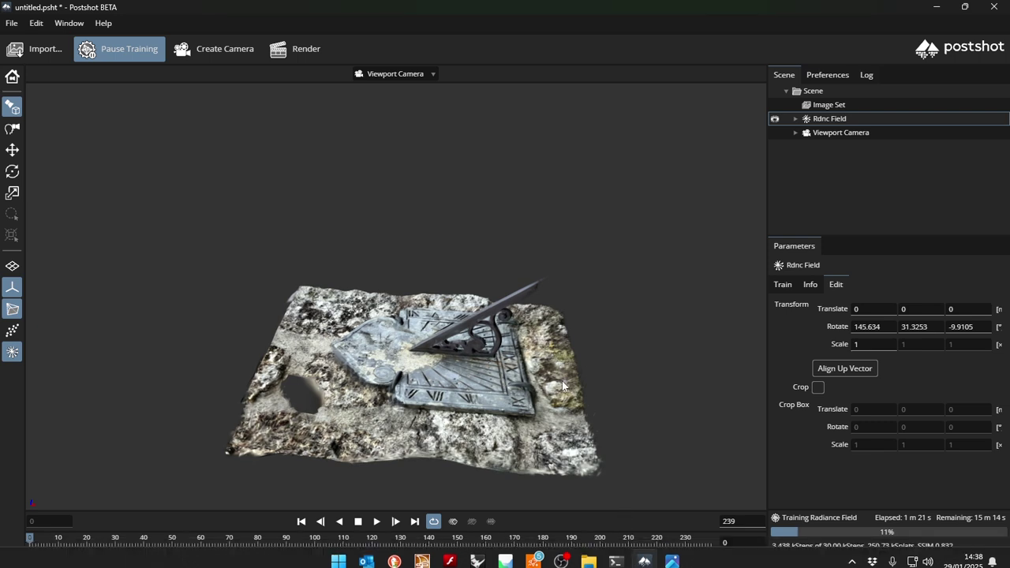
{"action": "left_click", "coordinate": [671, 562]}
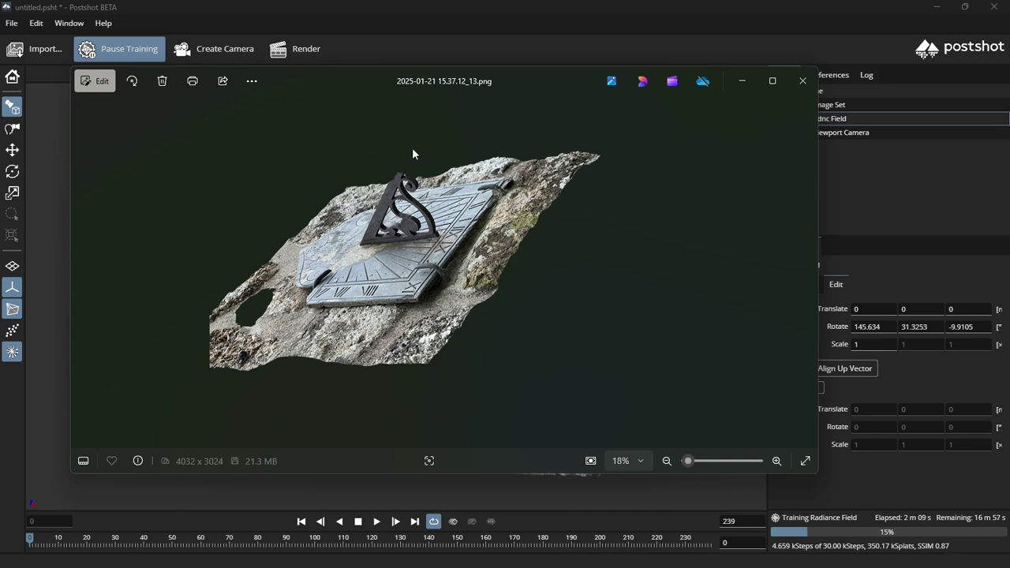
{"action": "left_click", "coordinate": [616, 8]}
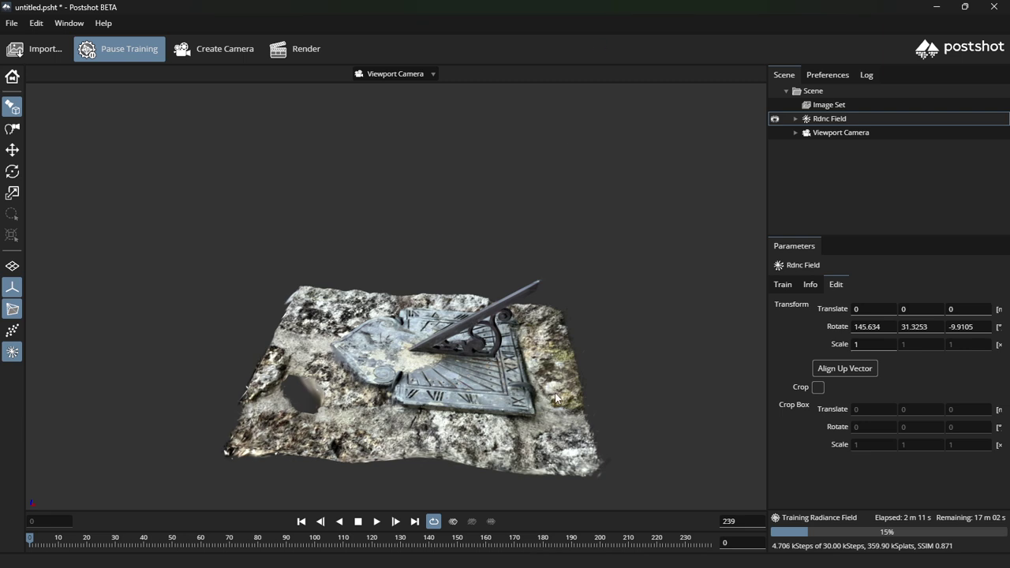
{"action": "middle_click_drag", "start_coordinate": [492, 406], "coordinate": [530, 347]}
{"action": "left_click_drag", "start_coordinate": [516, 339], "coordinate": [541, 264]}
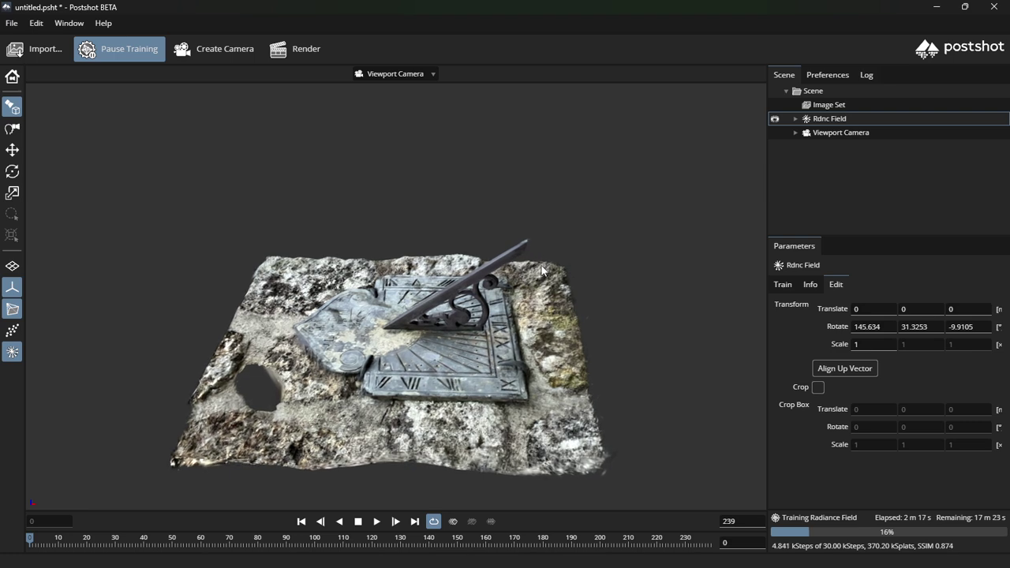